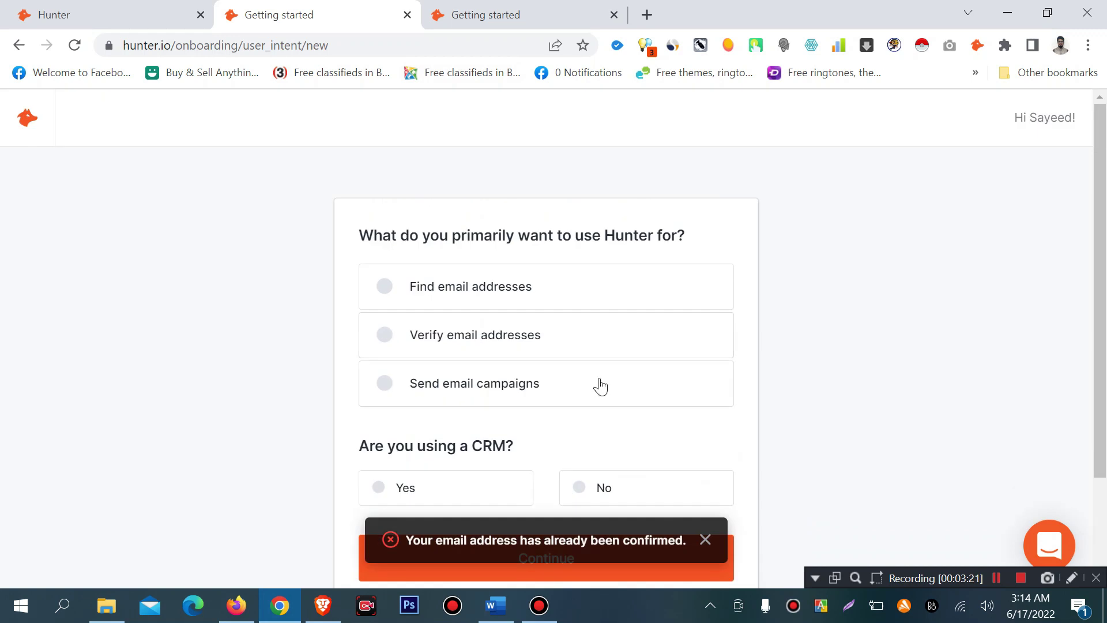
# - In the onboarding form, choose Find email addresses as the primary use and From domain or company names as the method
pyautogui.click(463, 19)
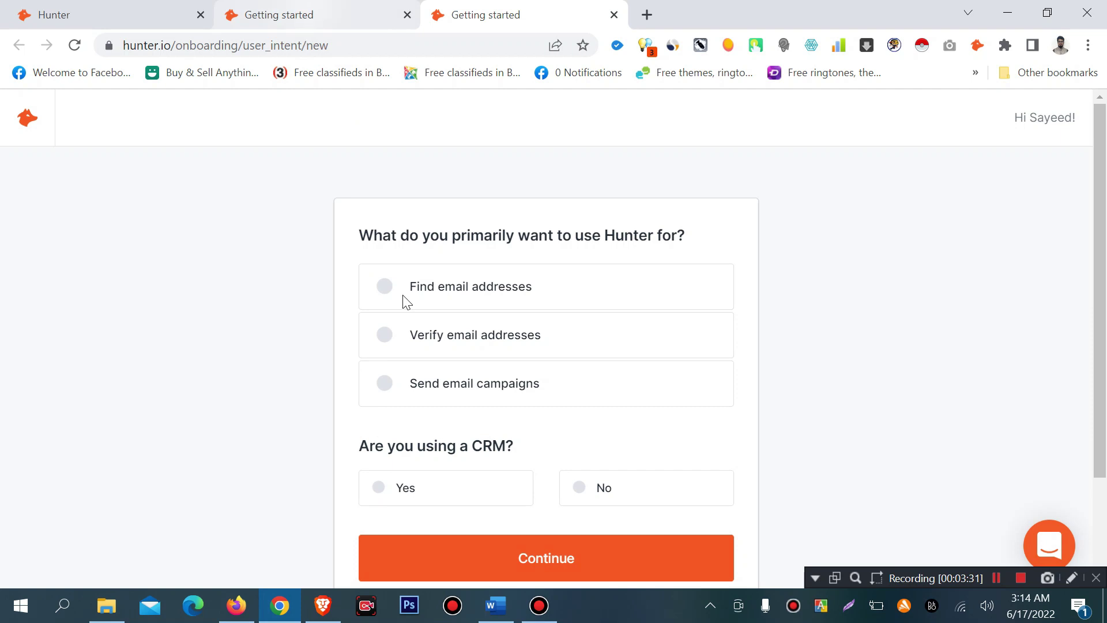
pyautogui.click(995, 578)
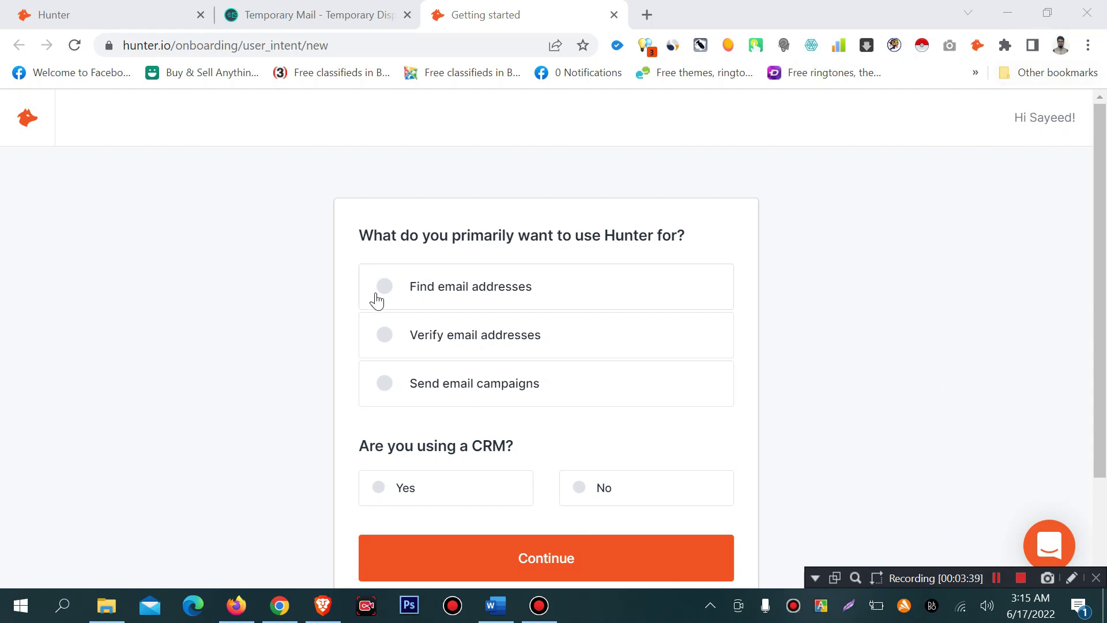
pyautogui.scroll(-2, 376, 328)
pyautogui.scroll(2, 375, 328)
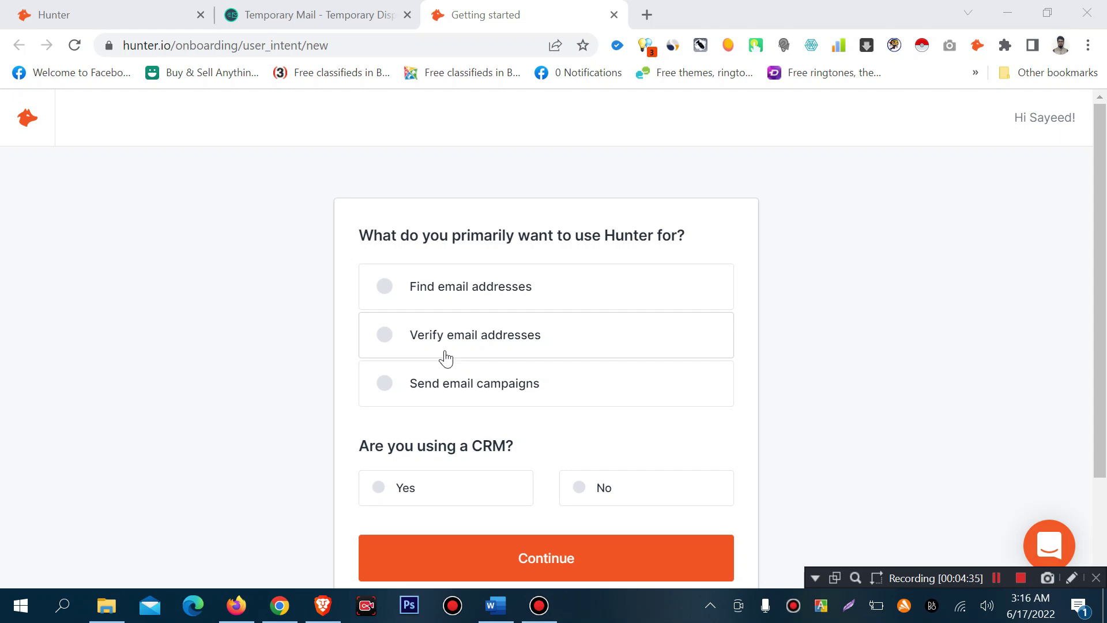
pyautogui.click(385, 286)
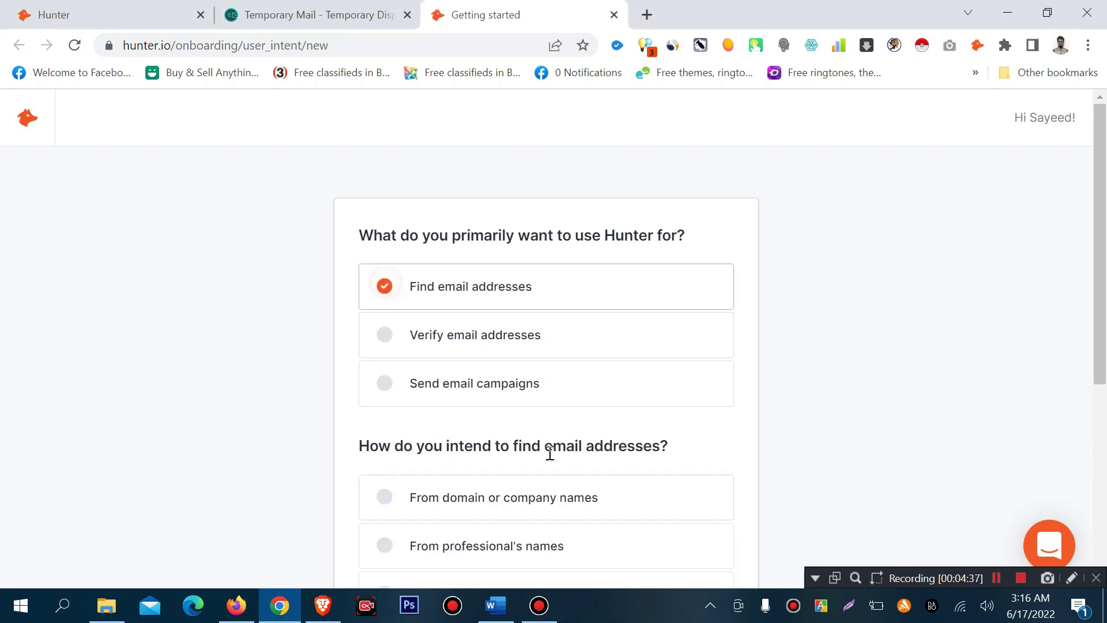
pyautogui.scroll(-4, 550, 447)
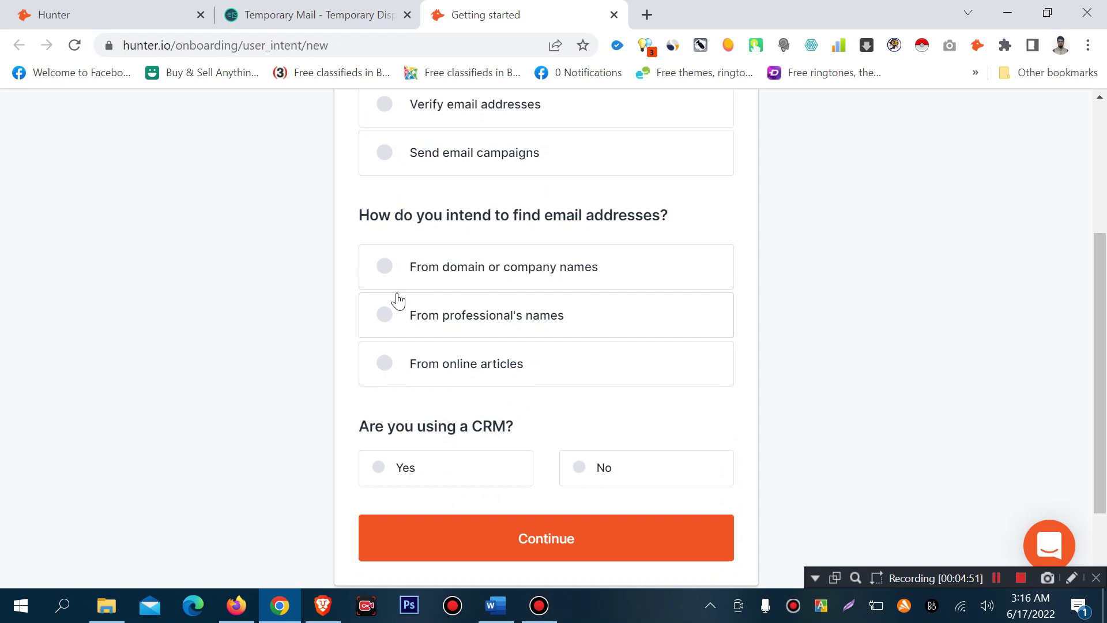
pyautogui.click(384, 266)
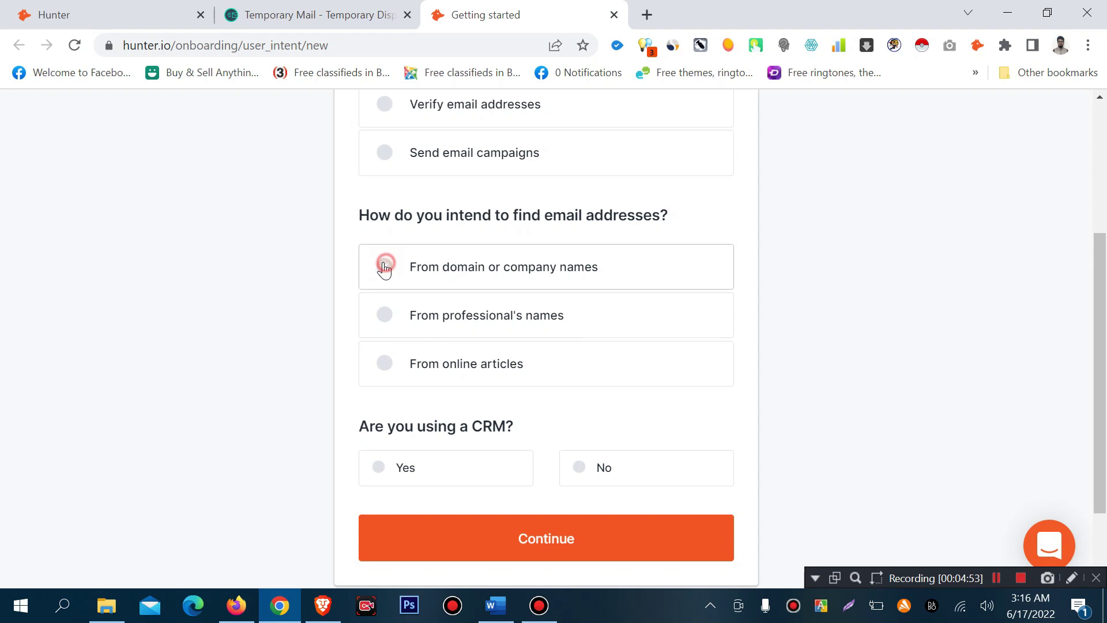
pyautogui.click(386, 317)
pyautogui.click(384, 267)
# - Answer No to the CRM question and submit the onboarding form
pyautogui.scroll(-2, 519, 363)
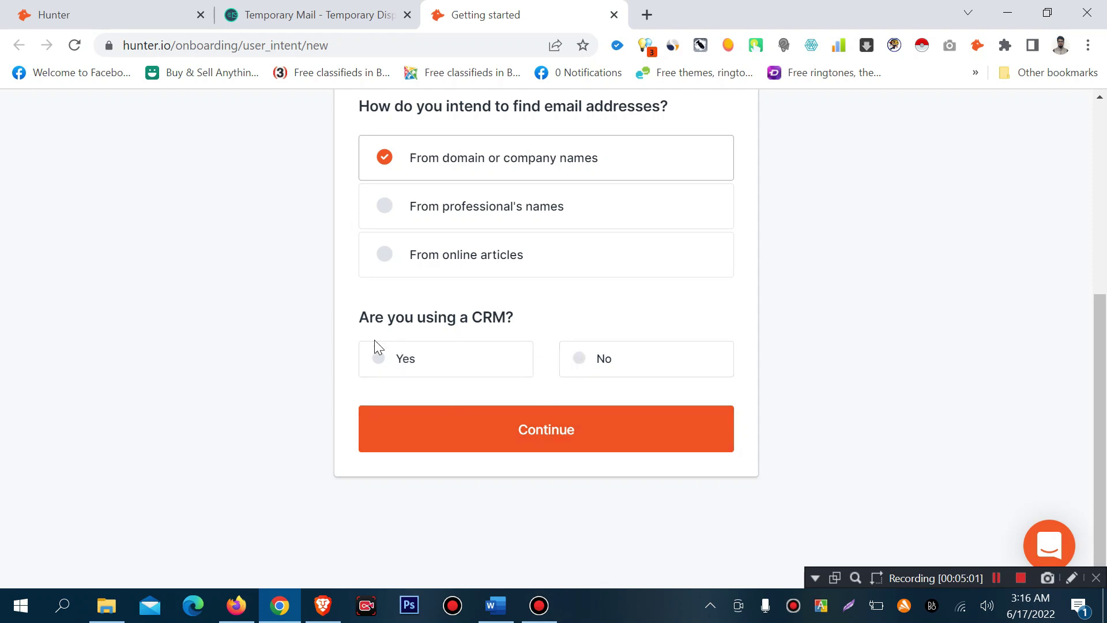
pyautogui.click(580, 356)
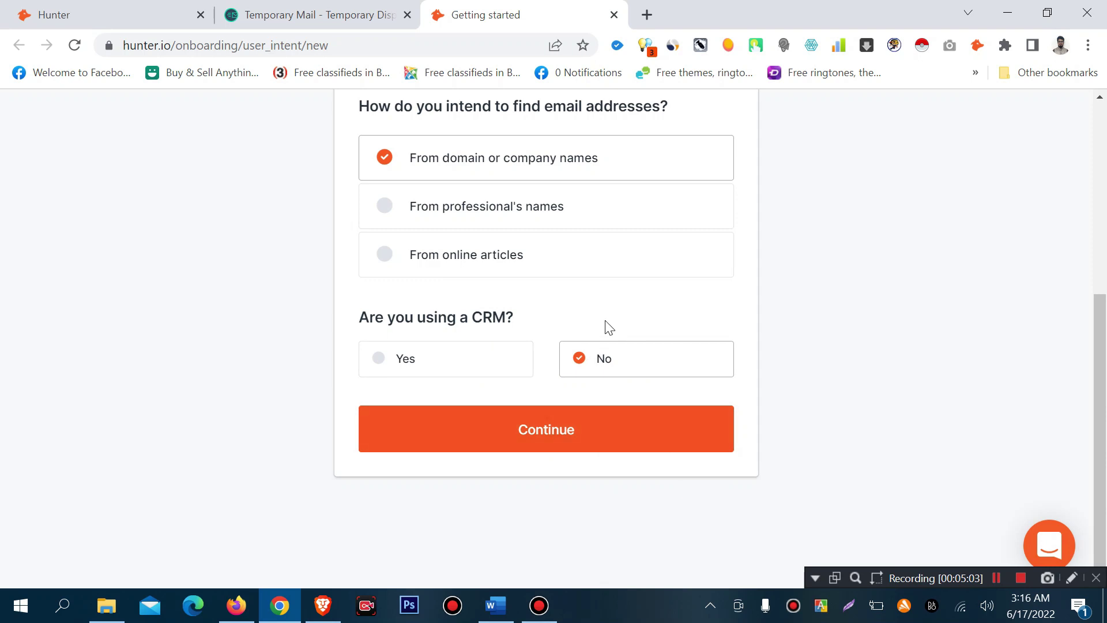
pyautogui.click(582, 440)
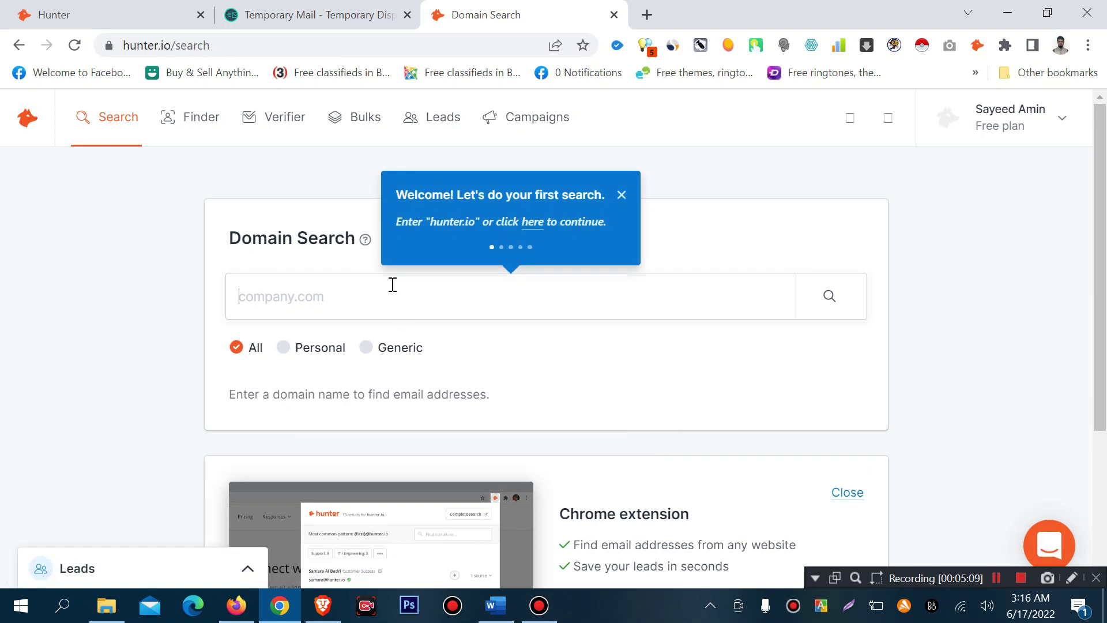
# - Check the free plan's monthly search and verification quotas in the account details
pyautogui.click(997, 304)
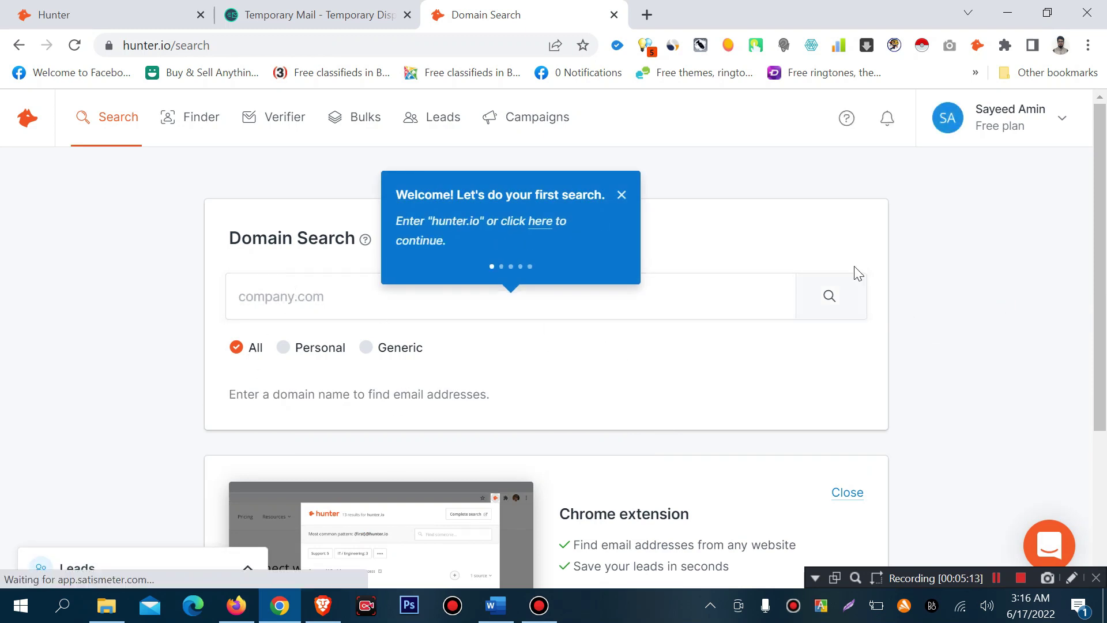
pyautogui.click(995, 358)
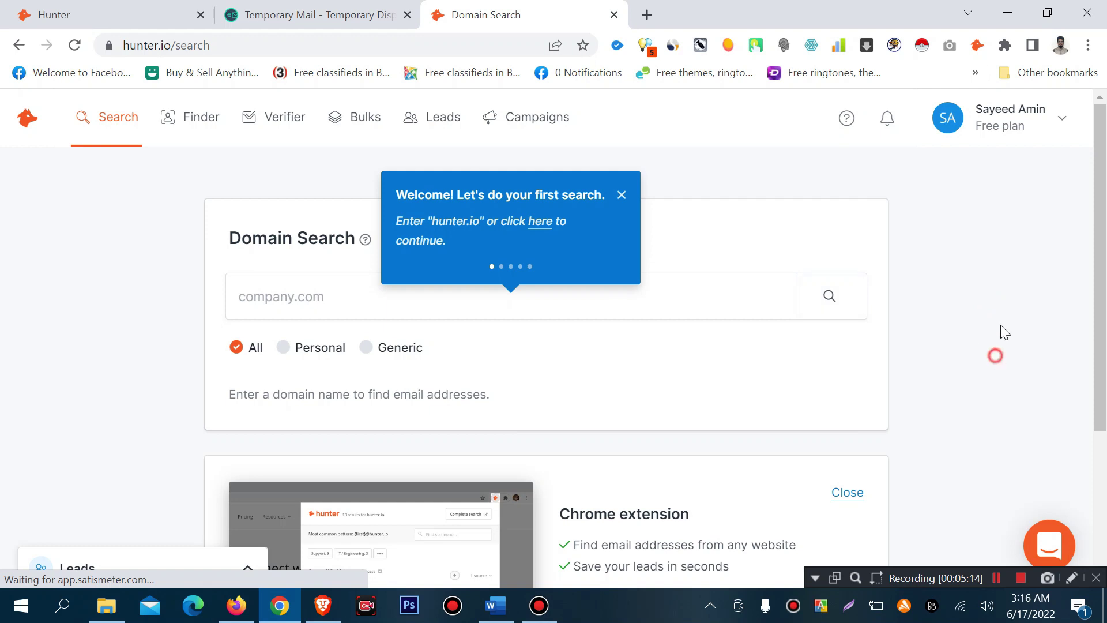
pyautogui.click(1062, 118)
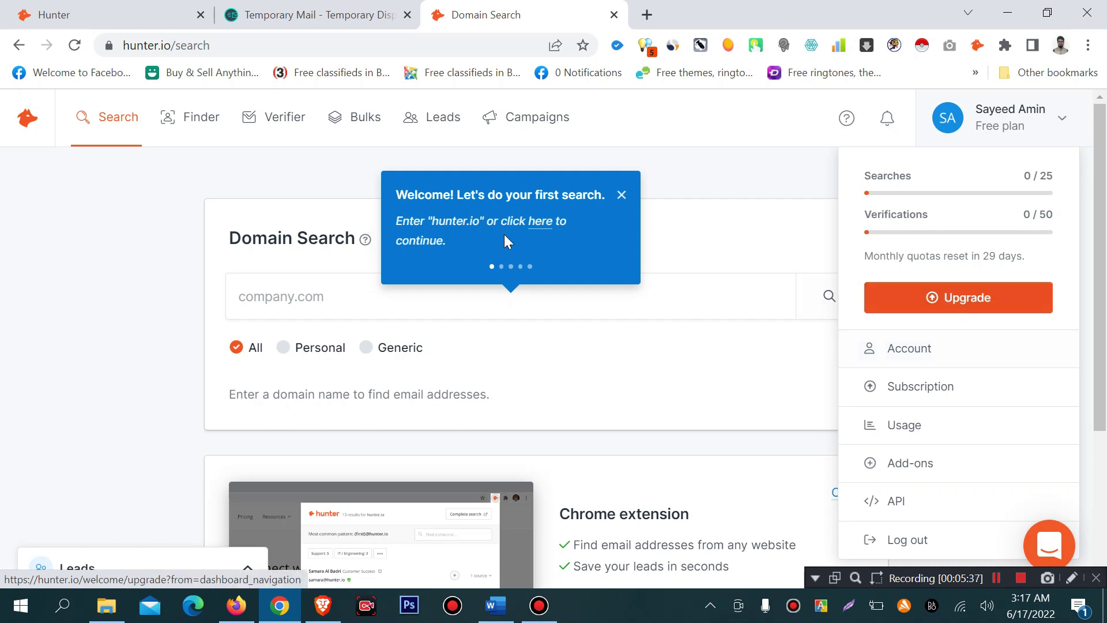
pyautogui.click(137, 384)
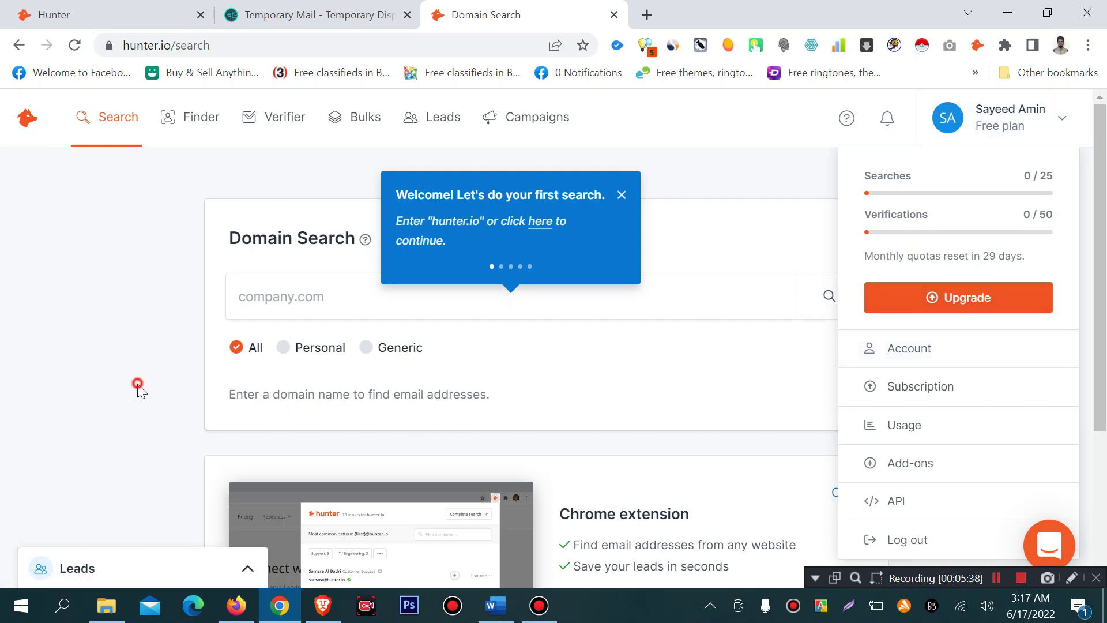
pyautogui.click(371, 303)
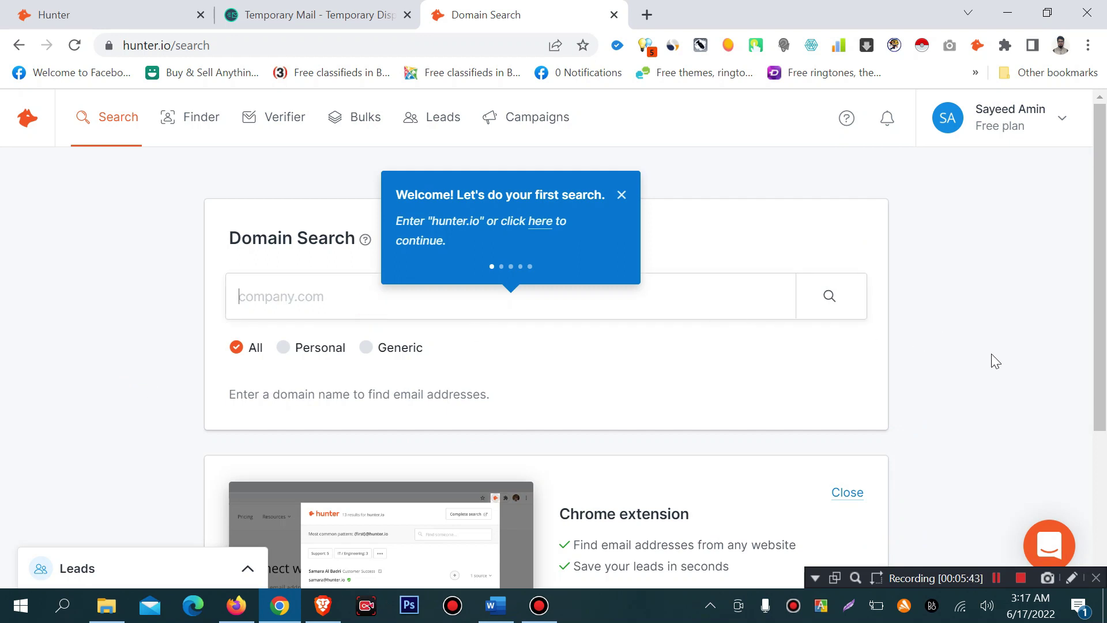
pyautogui.click(995, 579)
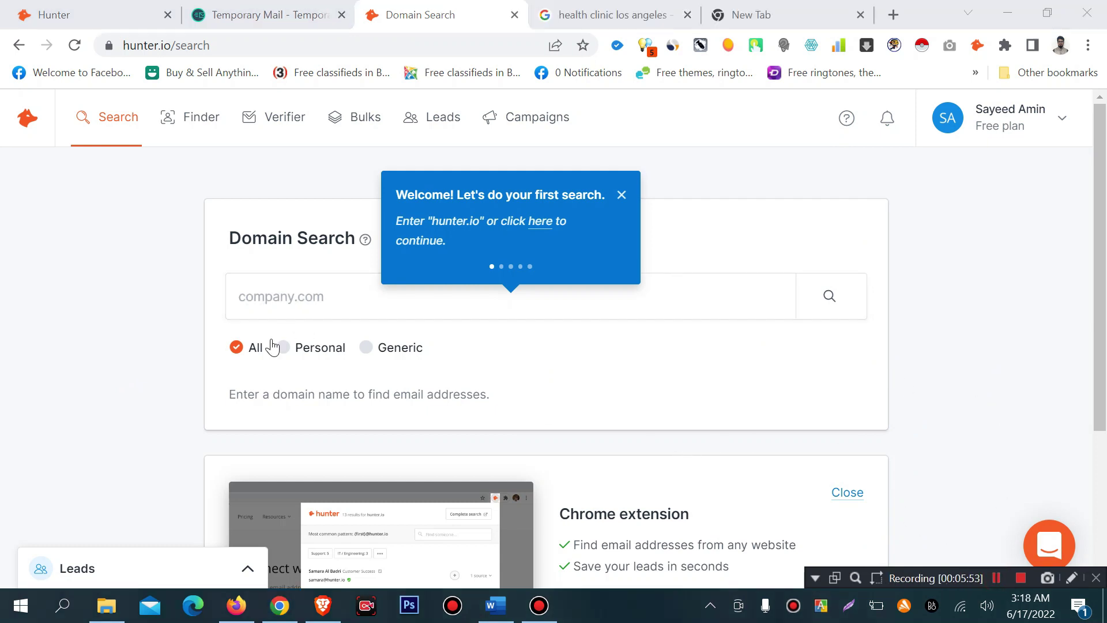
pyautogui.click(279, 297)
pyautogui.write('https://www.memorialcare.org/')
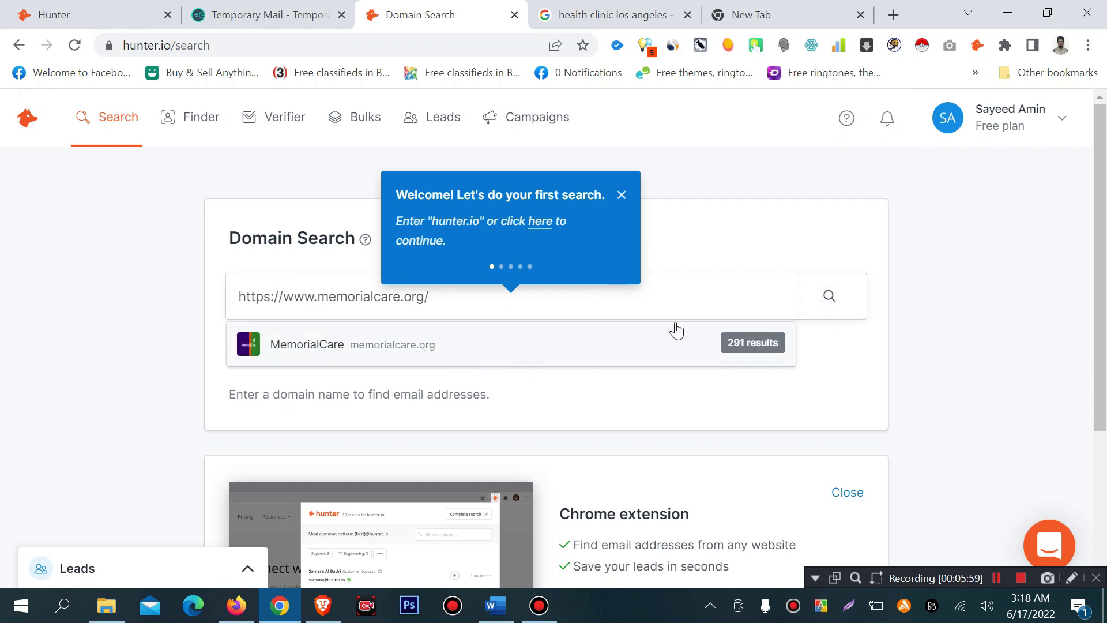
pyautogui.click(830, 304)
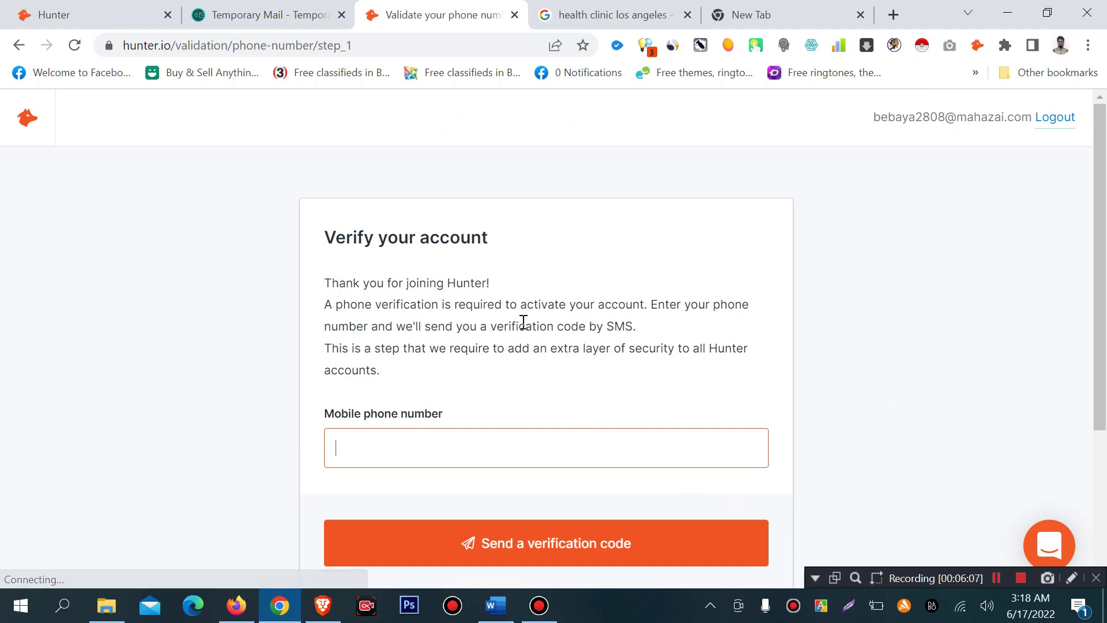
# - Read through the account's phone verification form
pyautogui.scroll(-4, 522, 324)
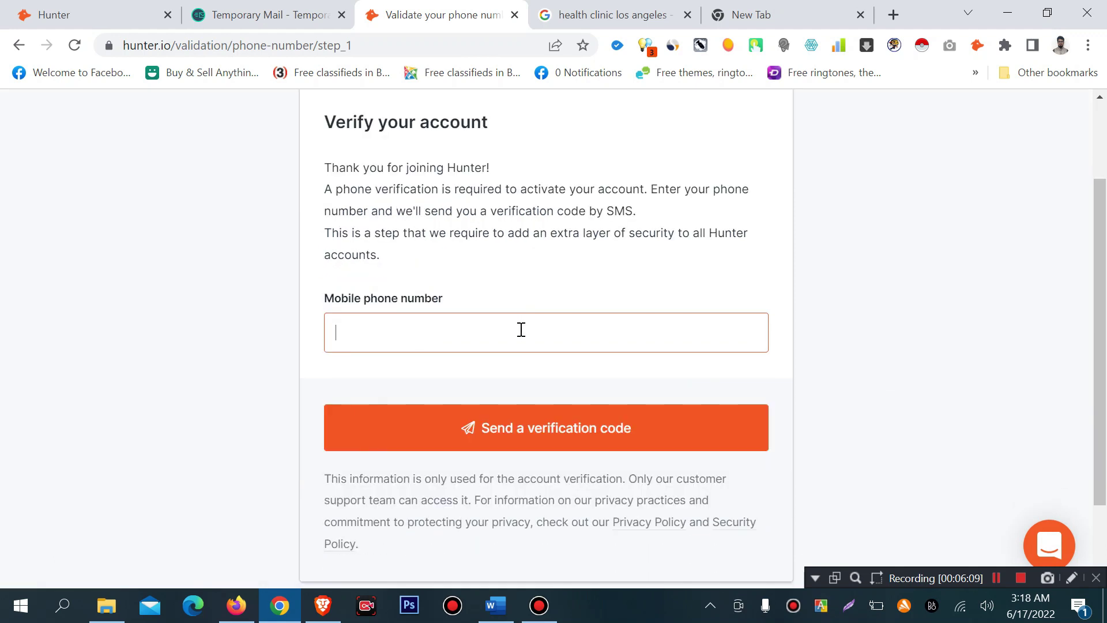
pyautogui.scroll(4, 520, 337)
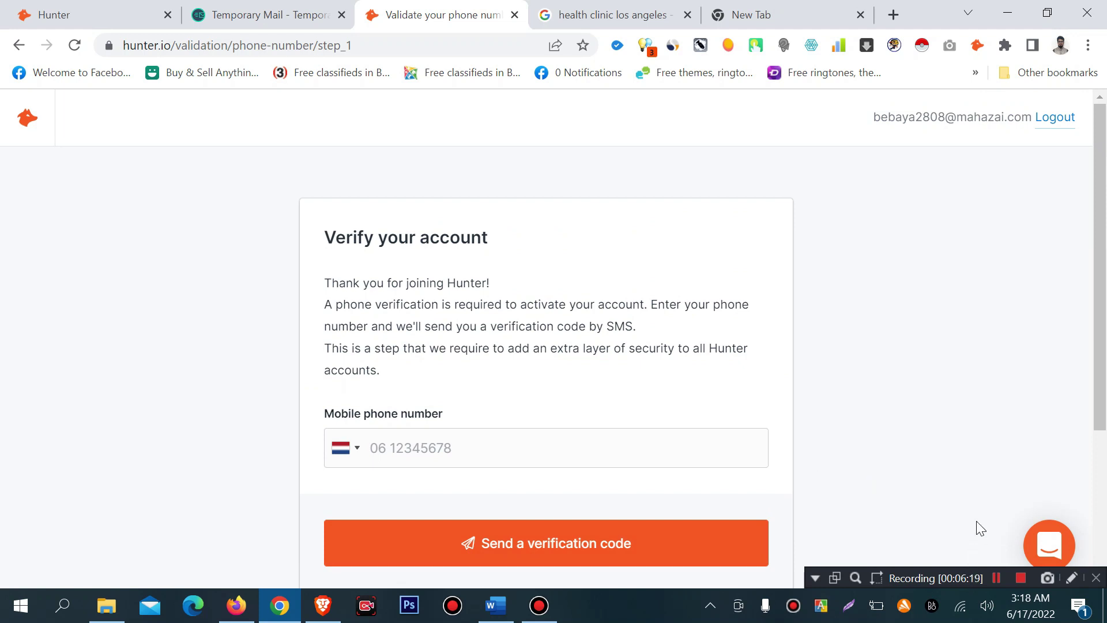
pyautogui.click(997, 578)
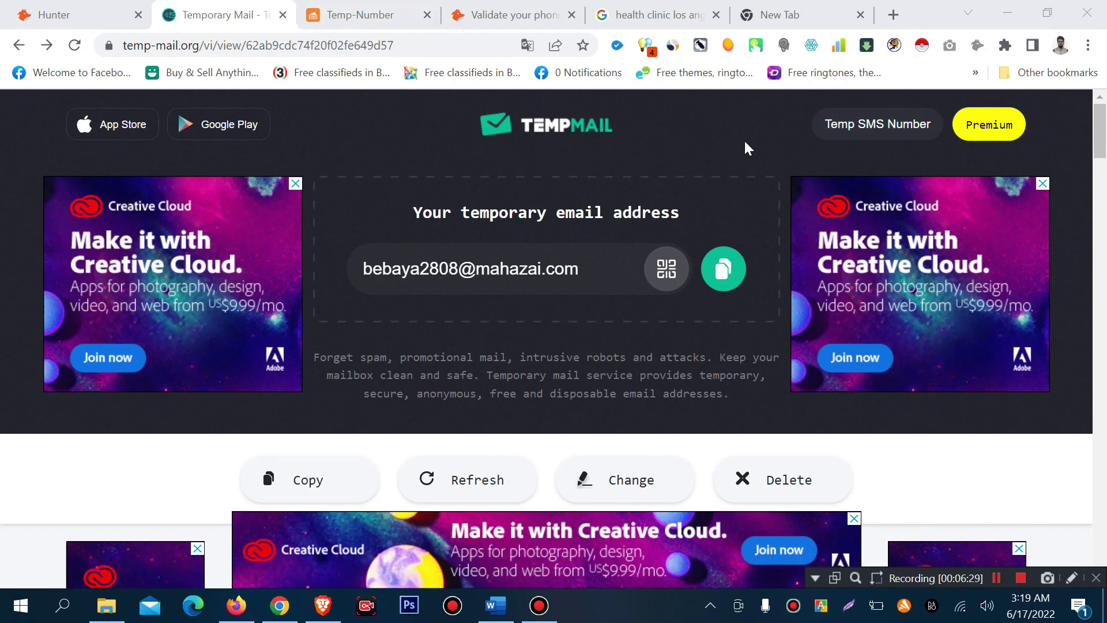
# - Switch to Temp Number, continue with the Getir (Netherlands) service and review its activation order
pyautogui.click(354, 15)
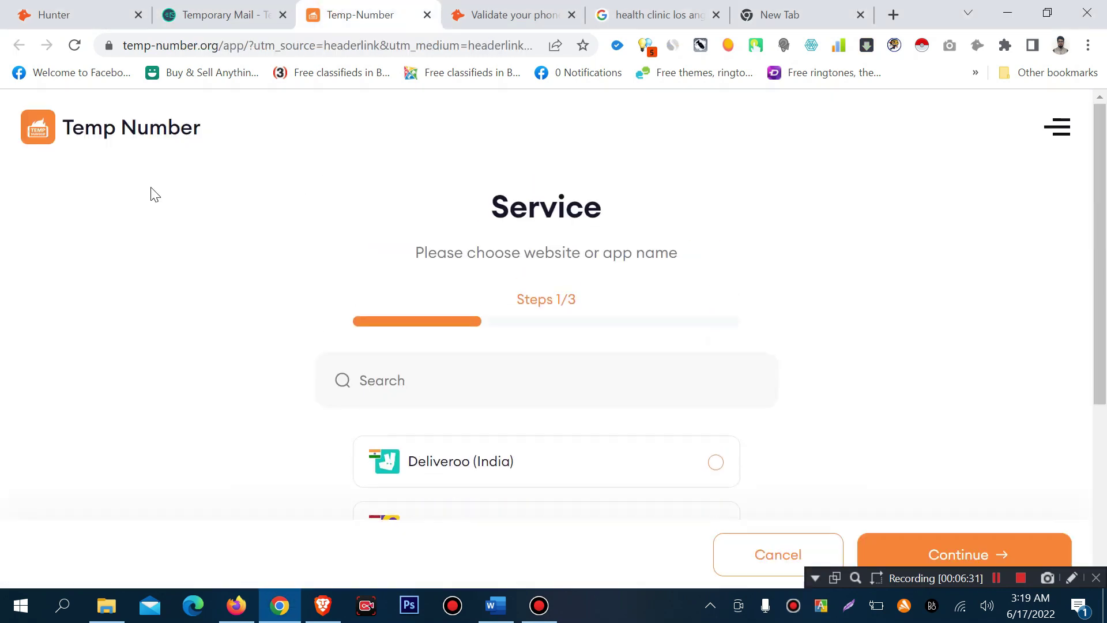
pyautogui.scroll(-4, 229, 176)
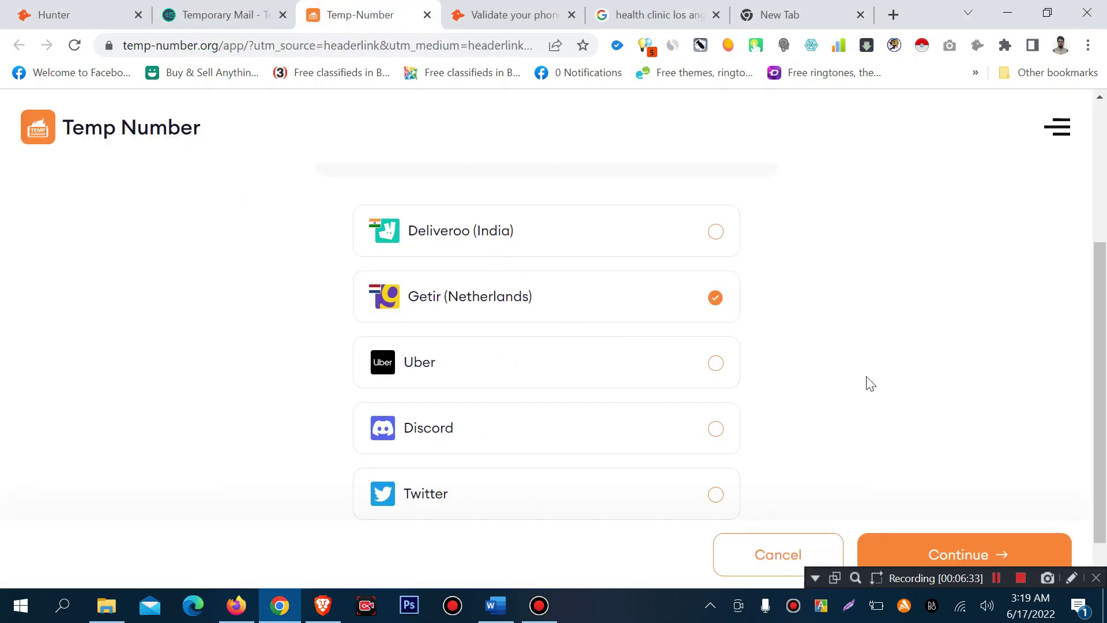
pyautogui.click(978, 554)
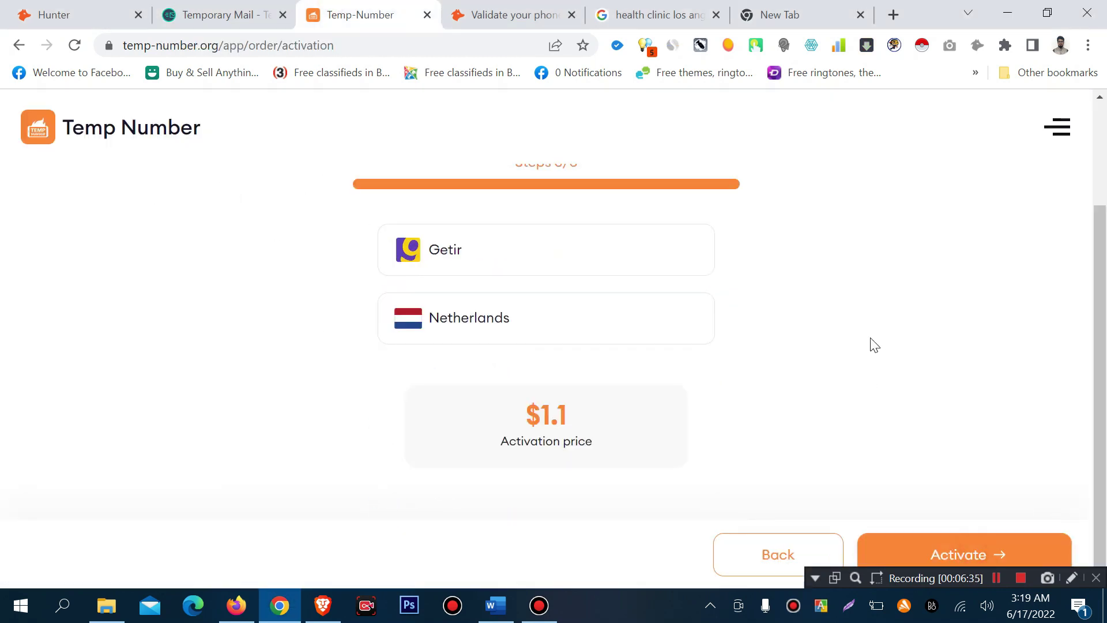
pyautogui.scroll(3, 715, 397)
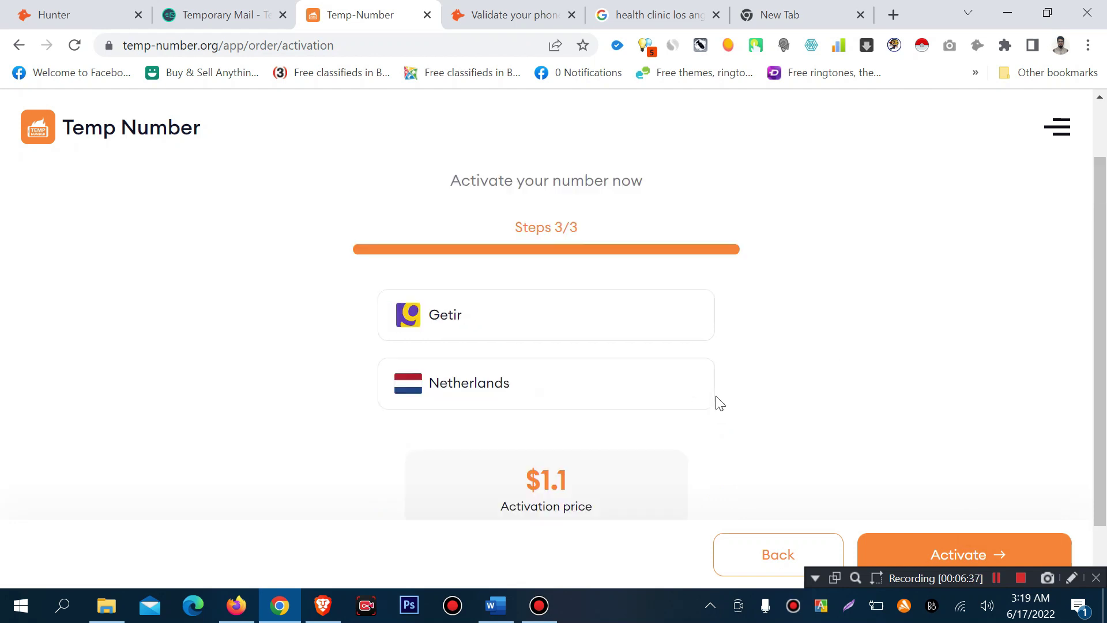
pyautogui.scroll(-3, 862, 430)
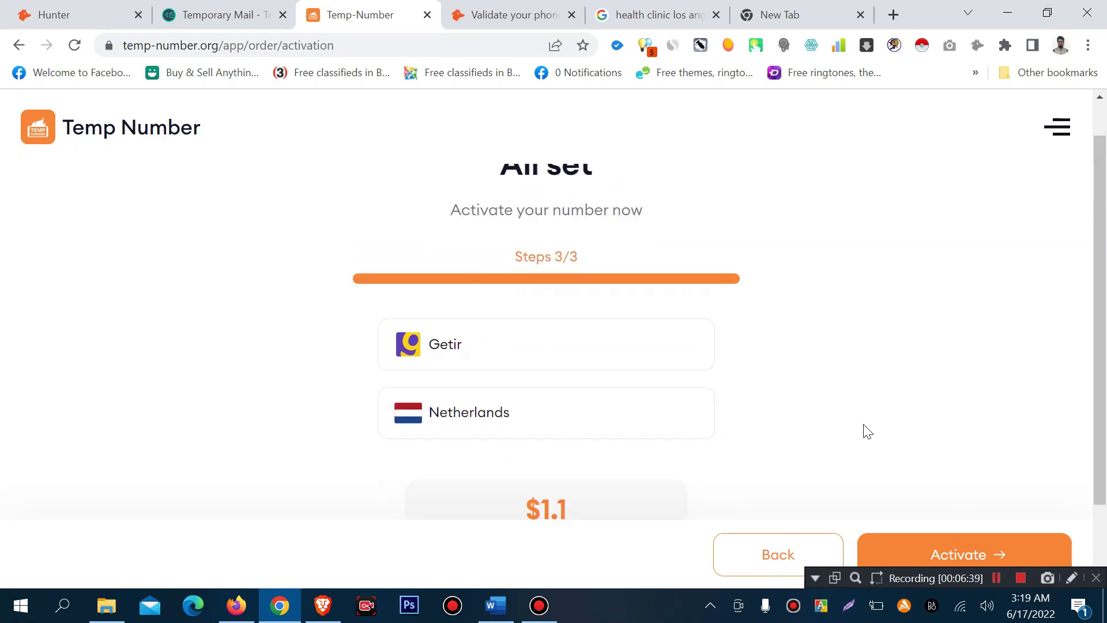
pyautogui.click(511, 253)
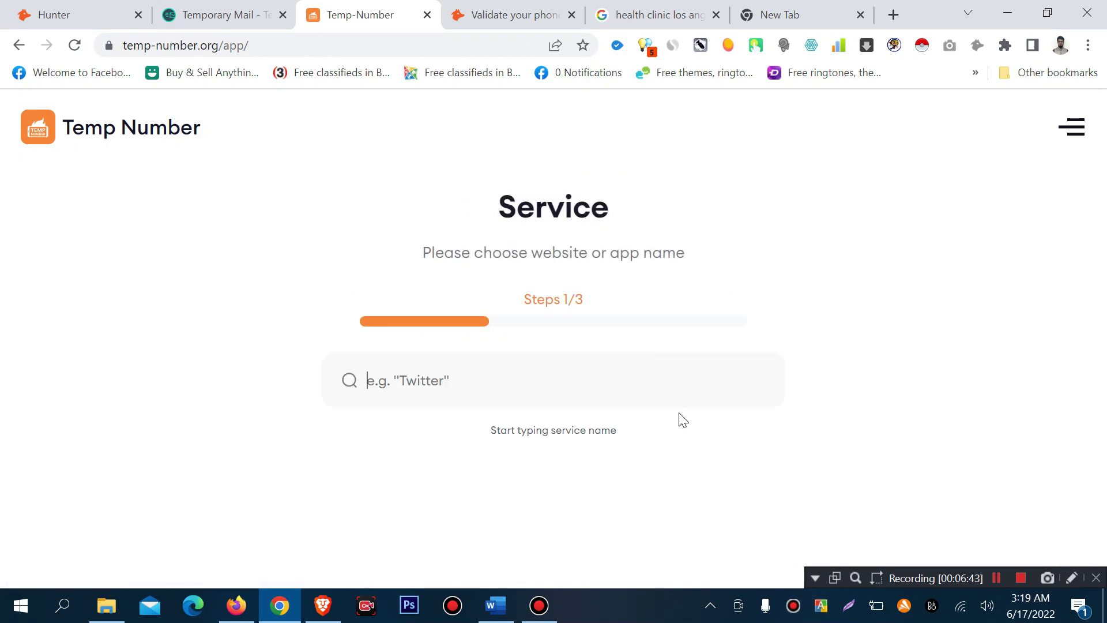
pyautogui.click(996, 577)
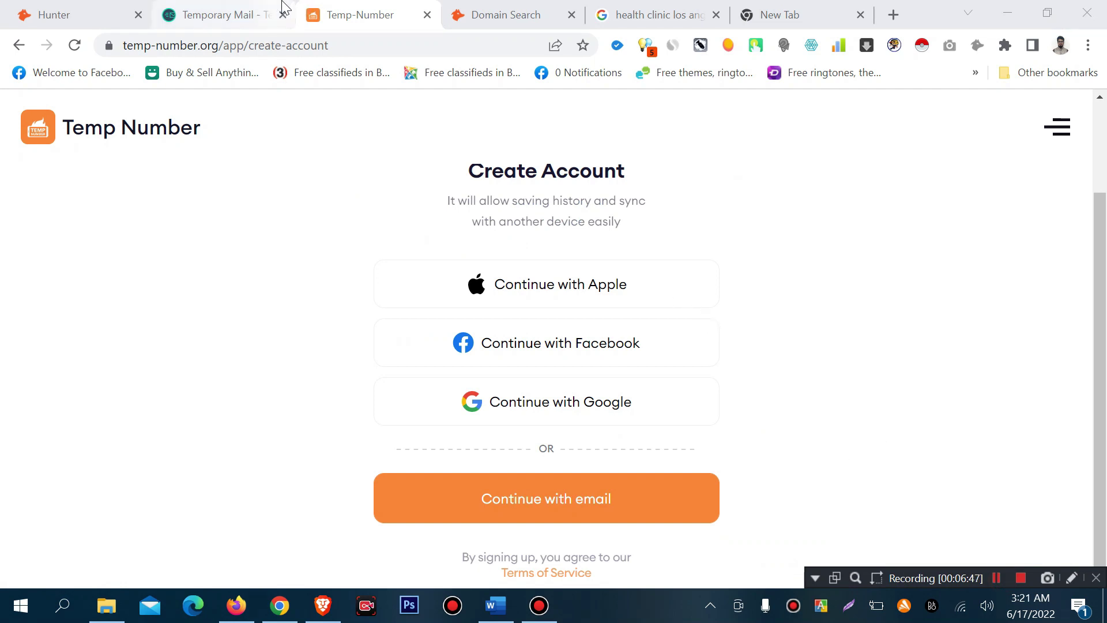
# - Close the Temp Number page and return to Hunter's Domain Search
pyautogui.click(531, 10)
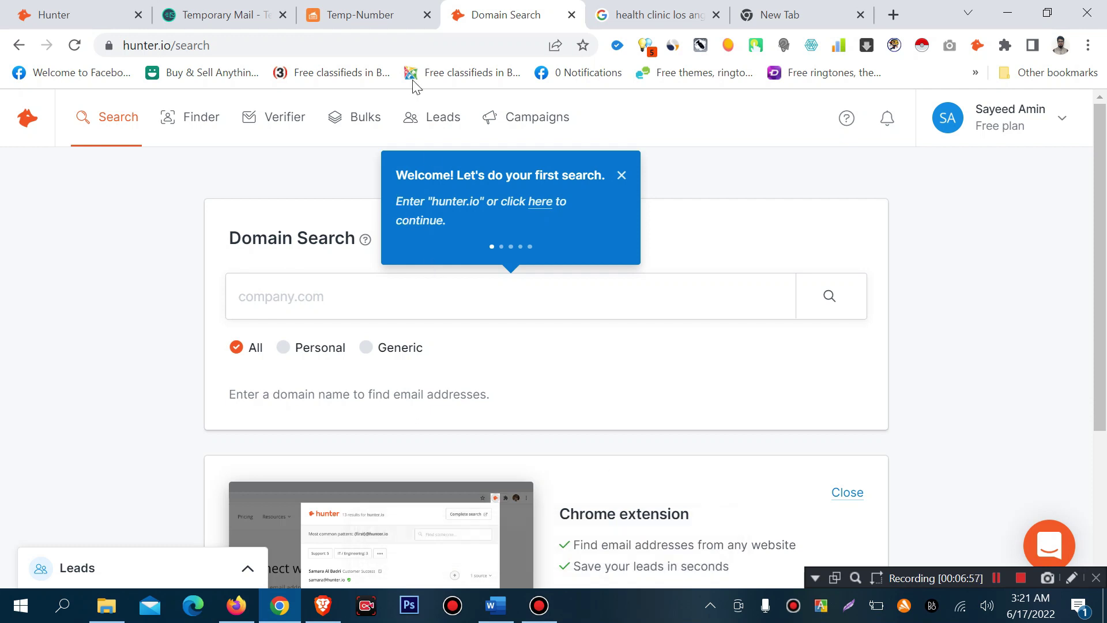
pyautogui.click(341, 11)
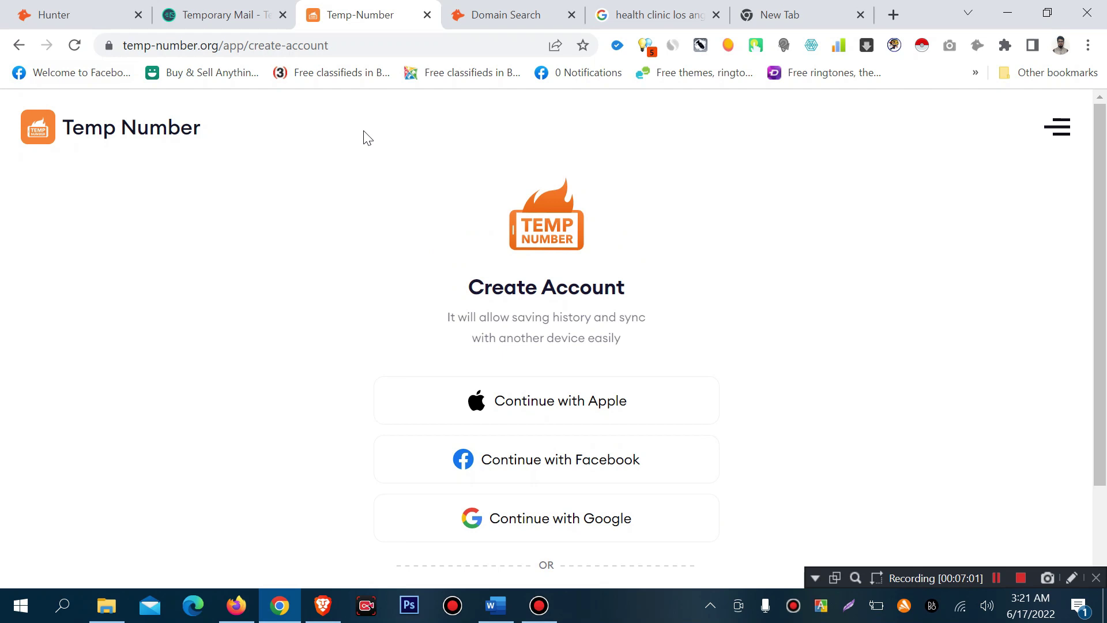
pyautogui.click(427, 15)
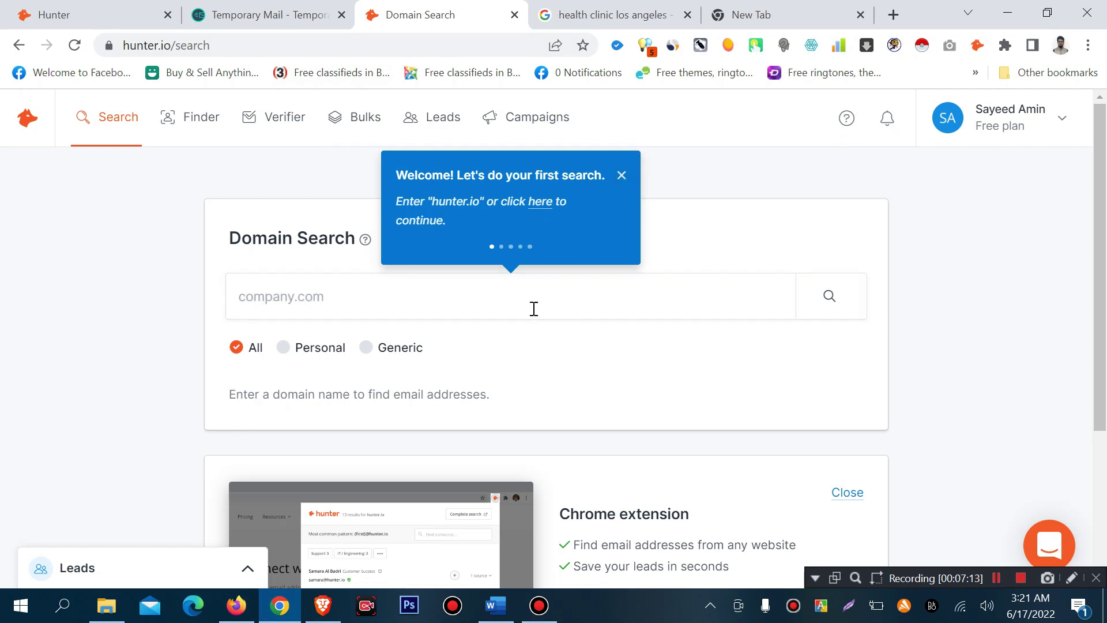
pyautogui.click(284, 302)
pyautogui.write('https://www.memorialcare.org/')
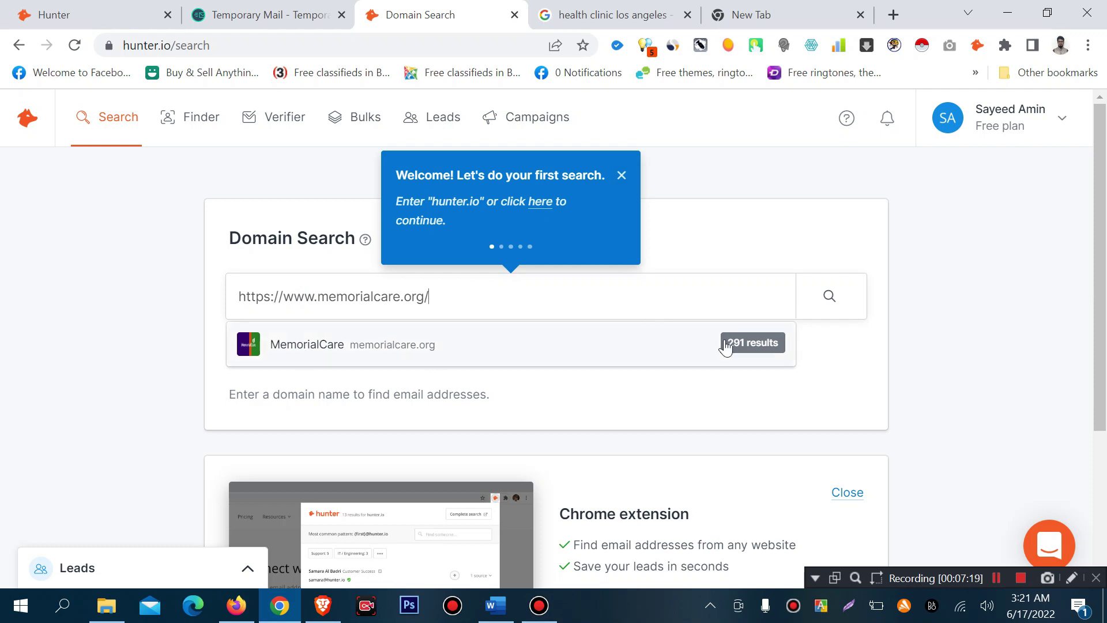
pyautogui.click(635, 351)
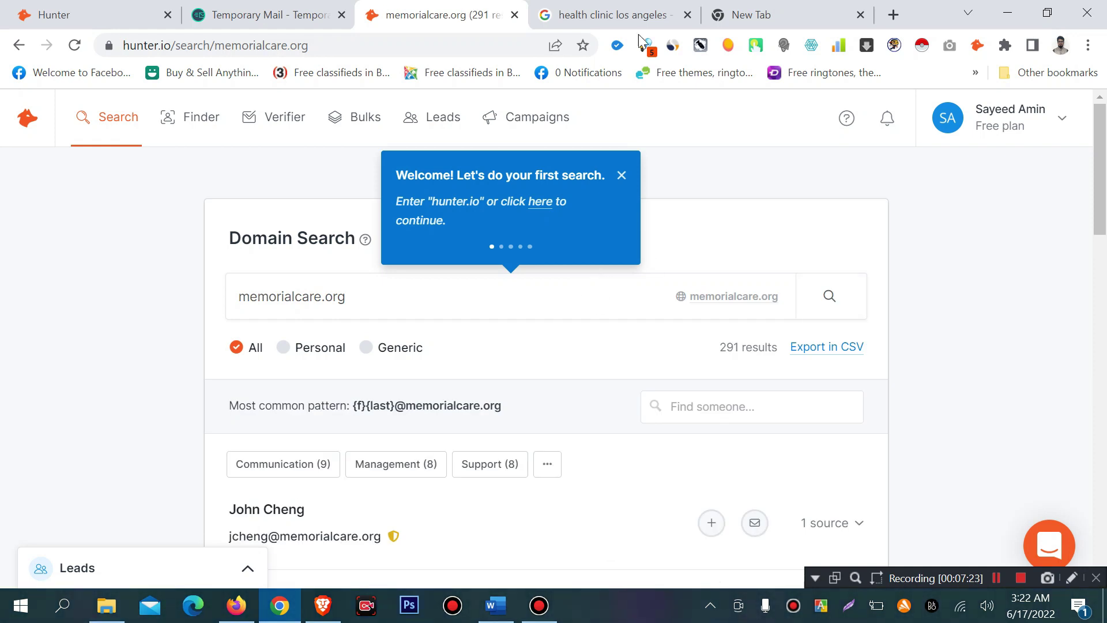
pyautogui.click(687, 15)
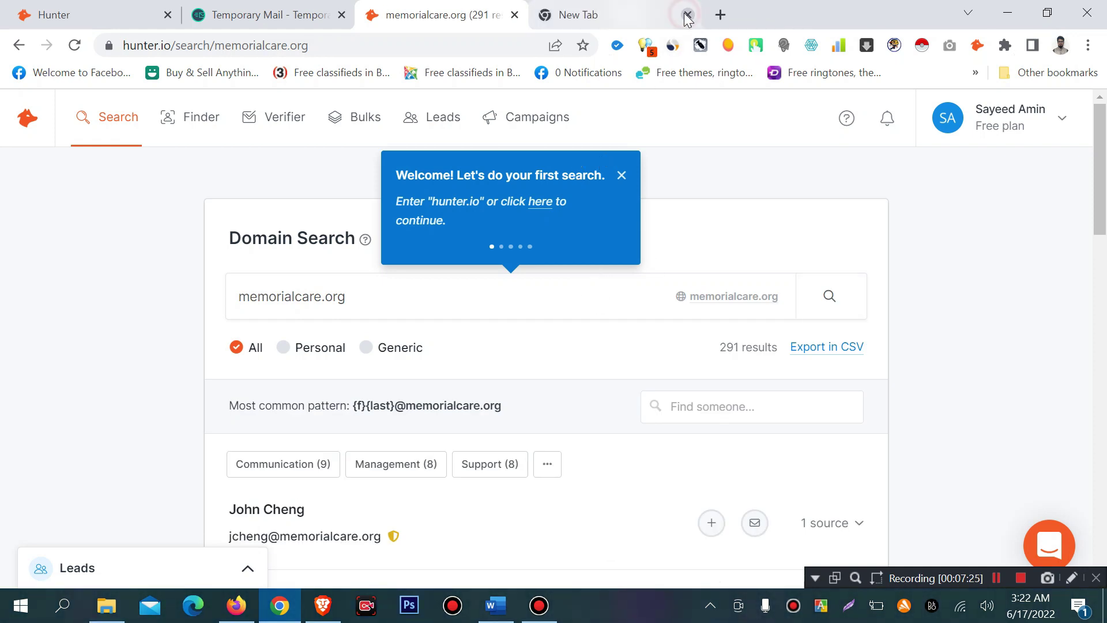
pyautogui.click(687, 16)
# - Look through the contacts and email addresses listed for memorialcare.org, including their confidence indicators
pyautogui.scroll(-2, 432, 380)
pyautogui.scroll(-2, 436, 385)
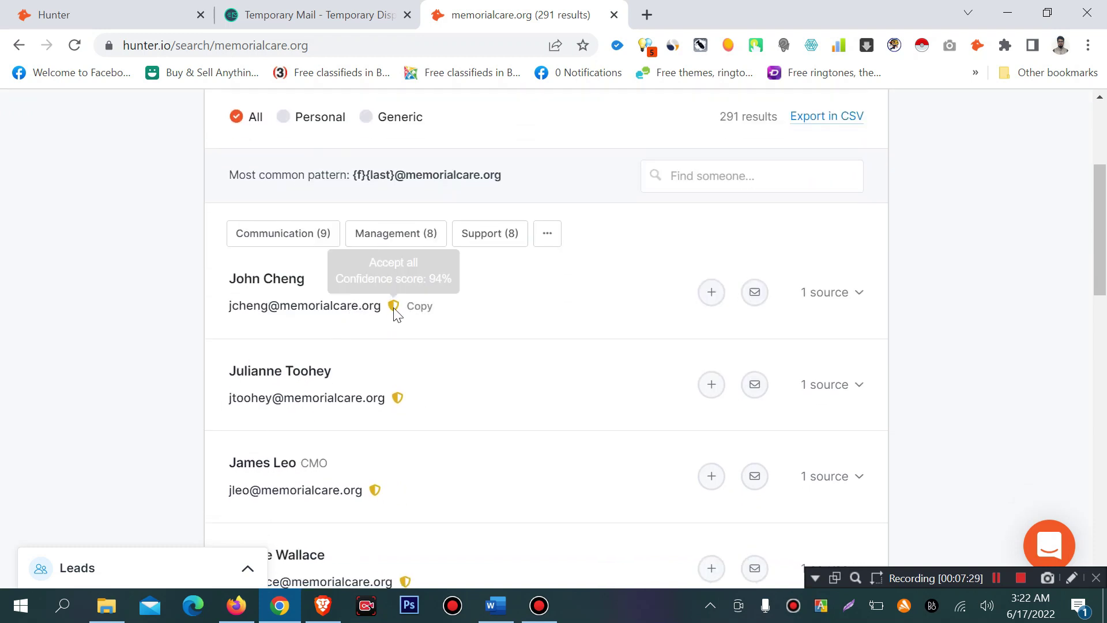
pyautogui.scroll(-4, 277, 429)
pyautogui.scroll(-12, 317, 374)
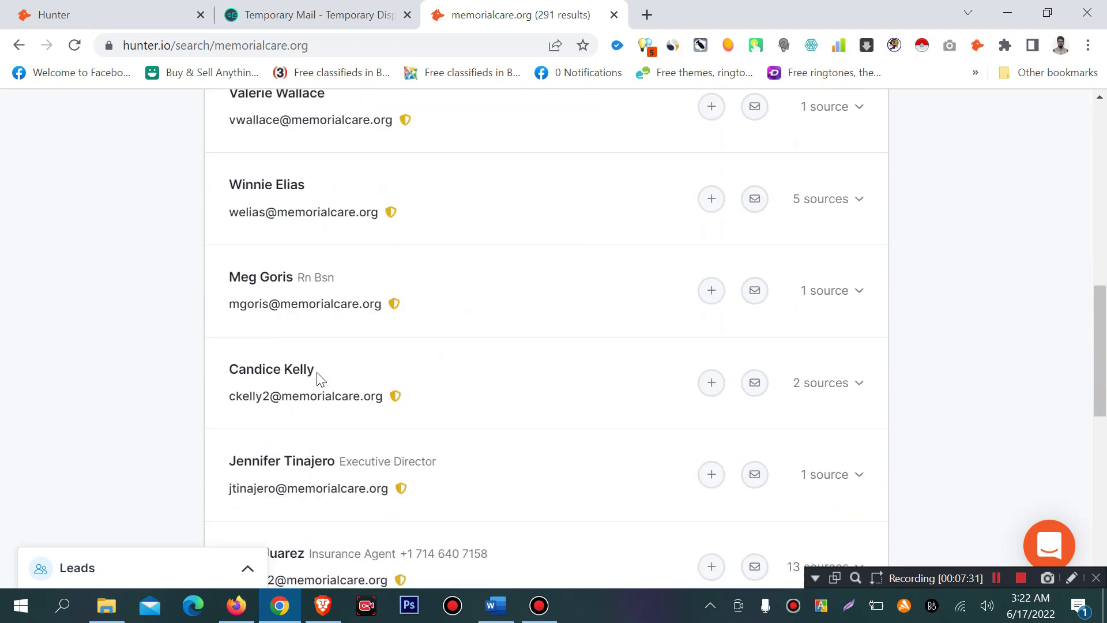
# - Expand the source of the first contact listed for memorialcare.org and save that contact as a lead
pyautogui.scroll(6, 318, 382)
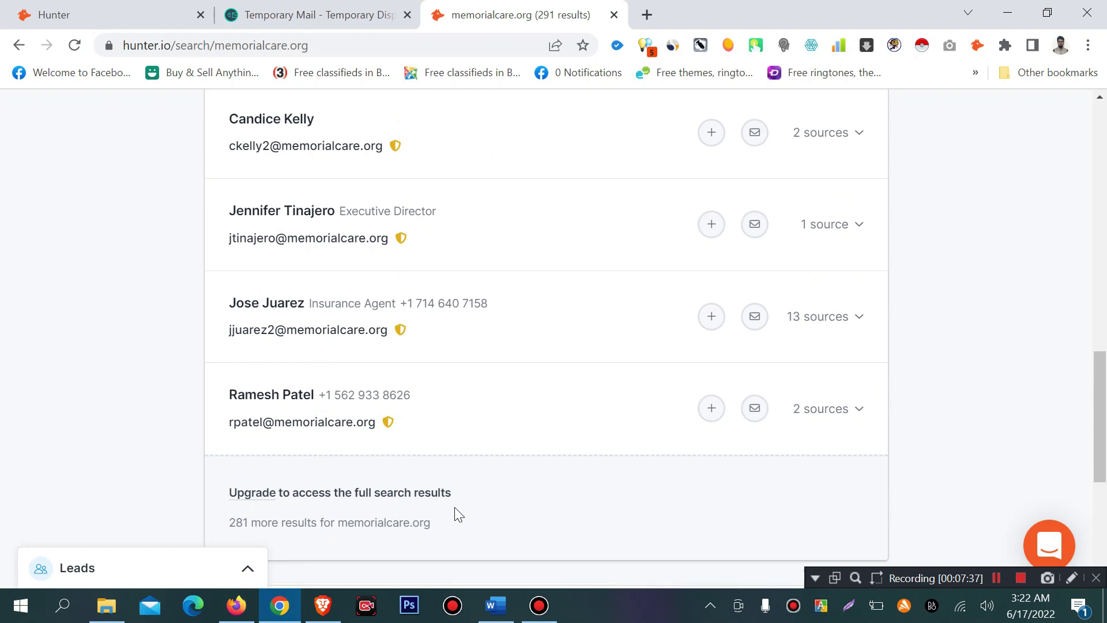
pyautogui.scroll(2, 455, 508)
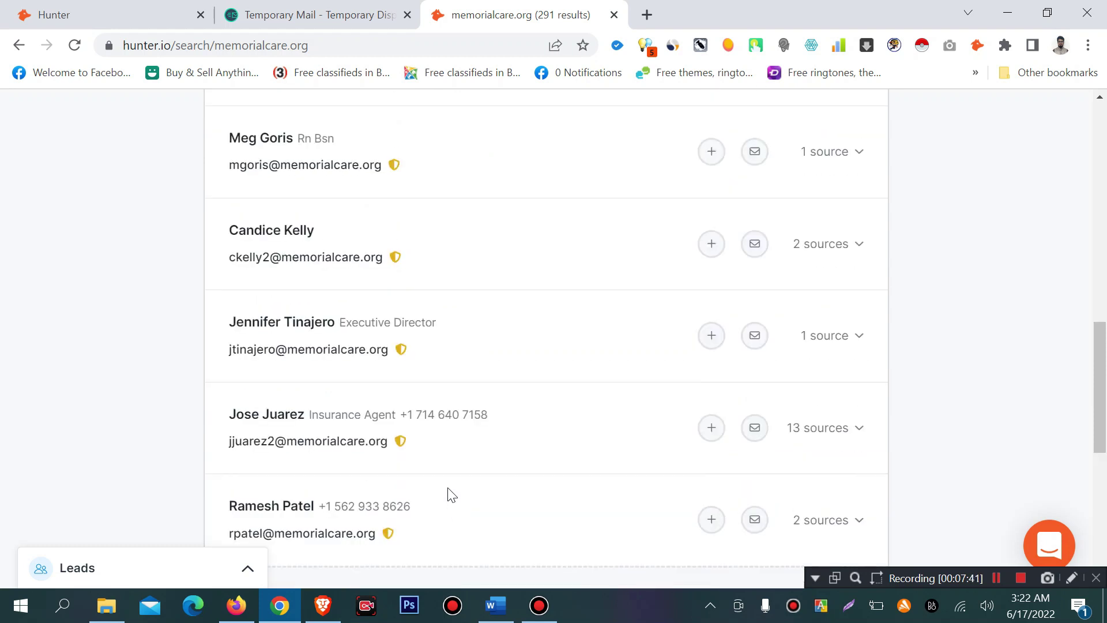
pyautogui.scroll(10, 453, 490)
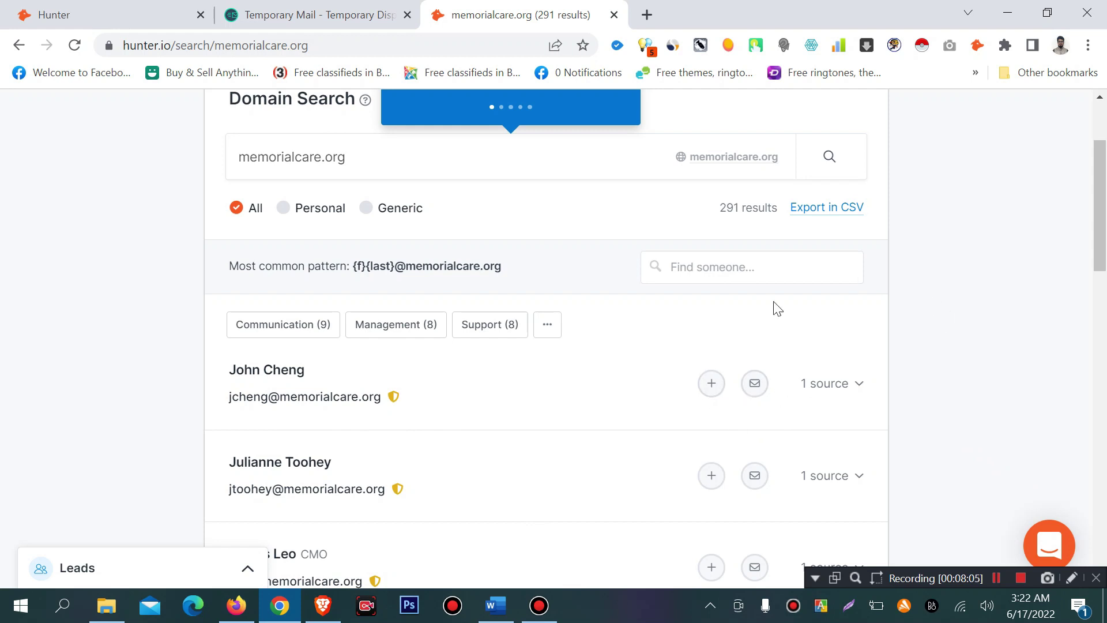
pyautogui.click(854, 385)
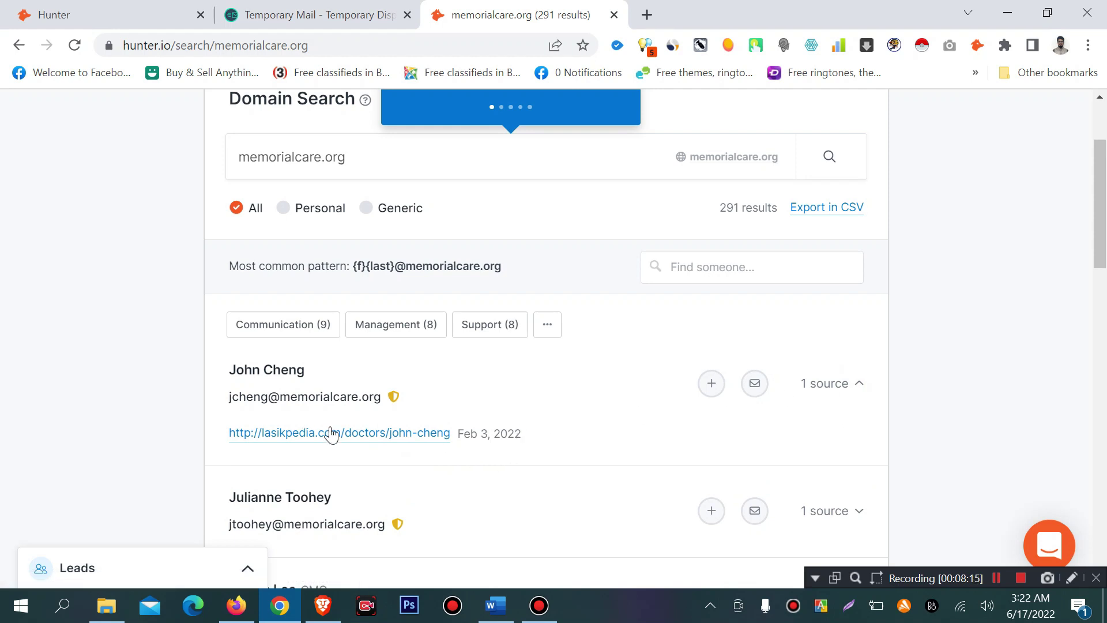
pyautogui.click(711, 385)
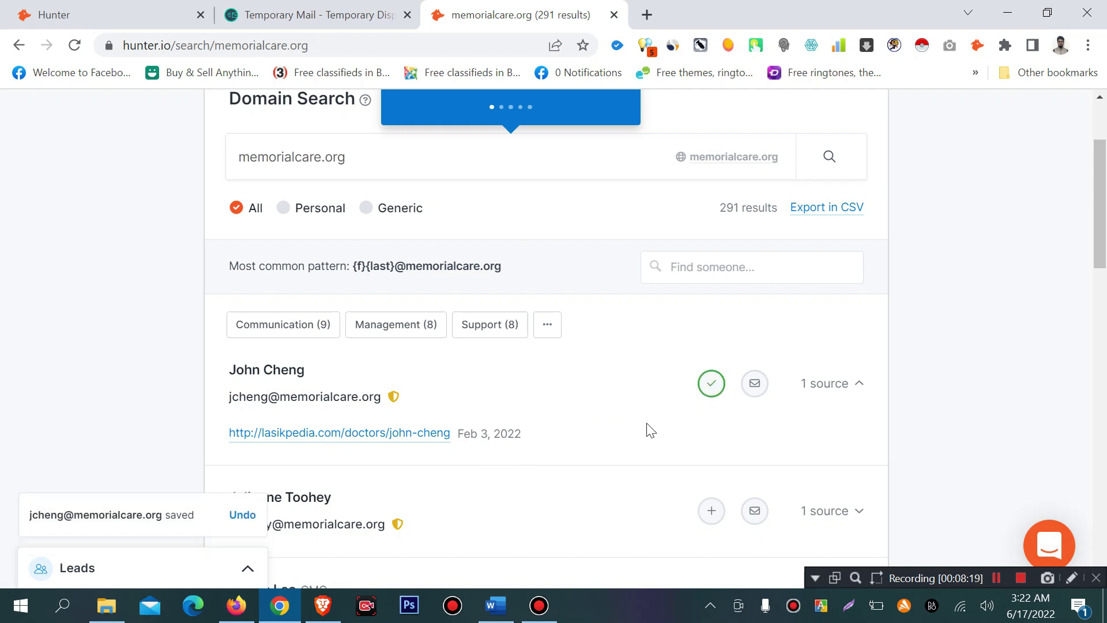
# - View the All leads list to check the newly saved contact
pyautogui.scroll(2, 732, 402)
pyautogui.scroll(1, 732, 402)
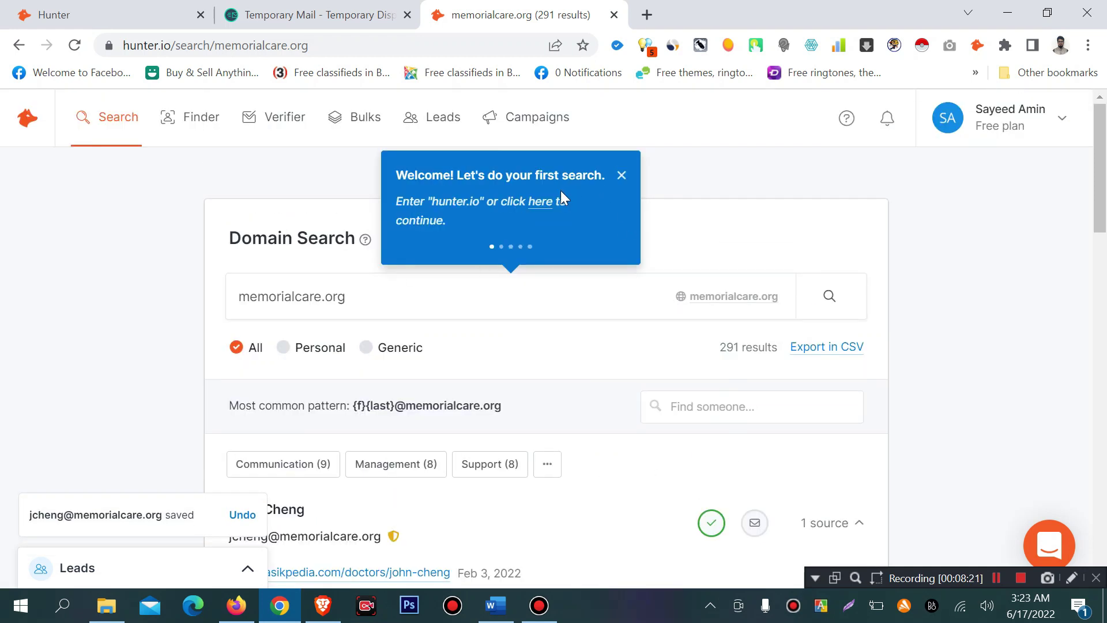
pyautogui.click(439, 115)
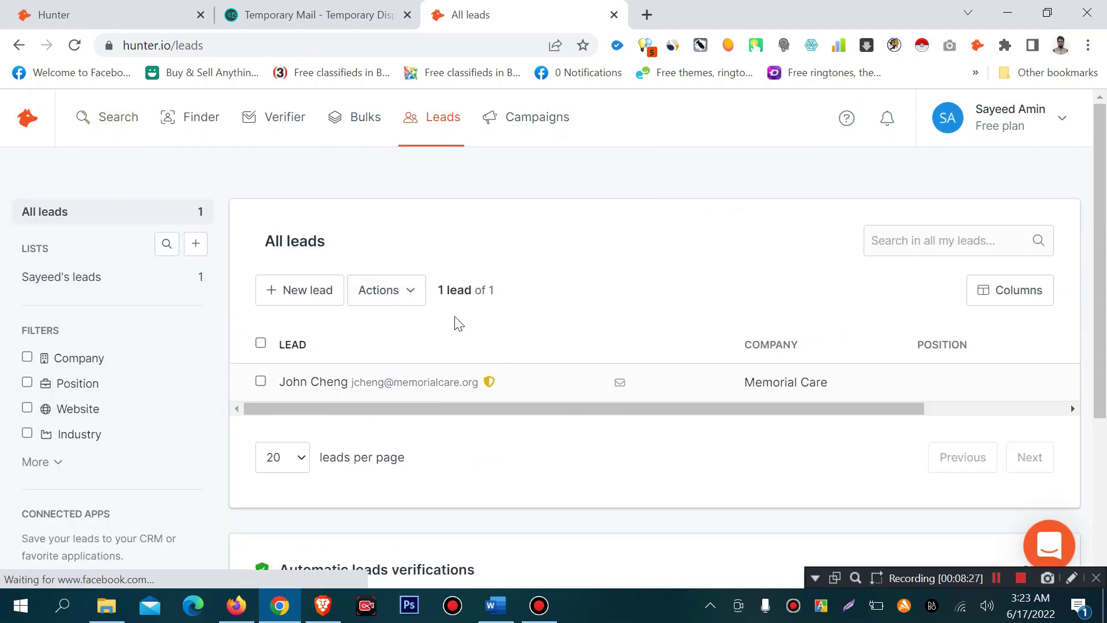
pyautogui.click(99, 111)
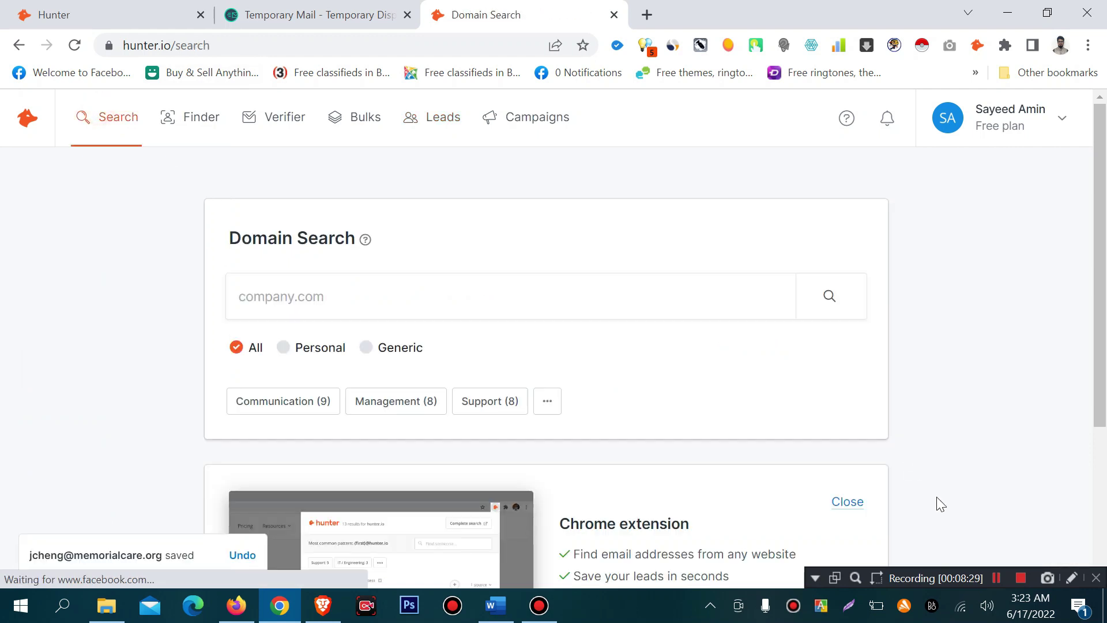
pyautogui.click(996, 578)
pyautogui.click(995, 578)
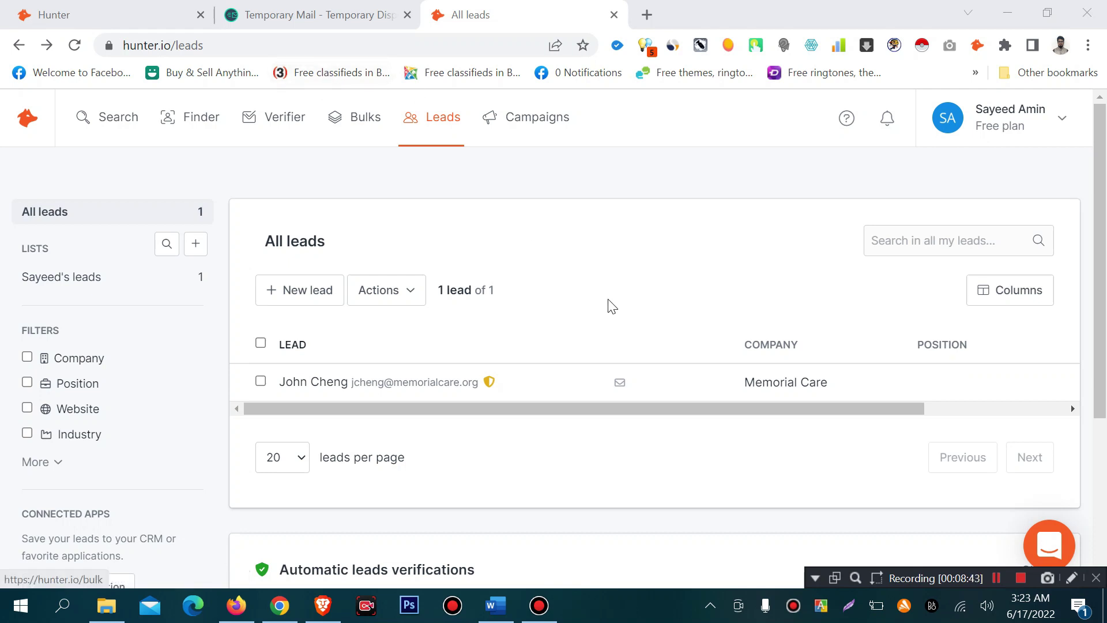
# - Open the Email Verifier, then open Leads in a separate tab and copy the saved lead's email address
pyautogui.click(271, 126)
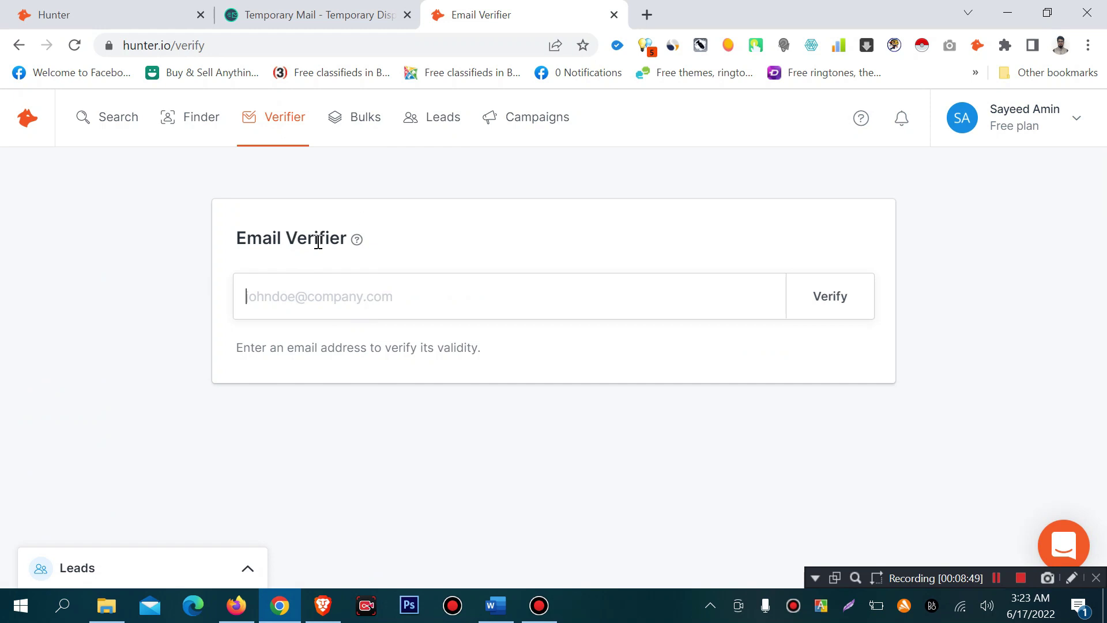
pyautogui.middleClick(443, 122)
pyautogui.click(715, 14)
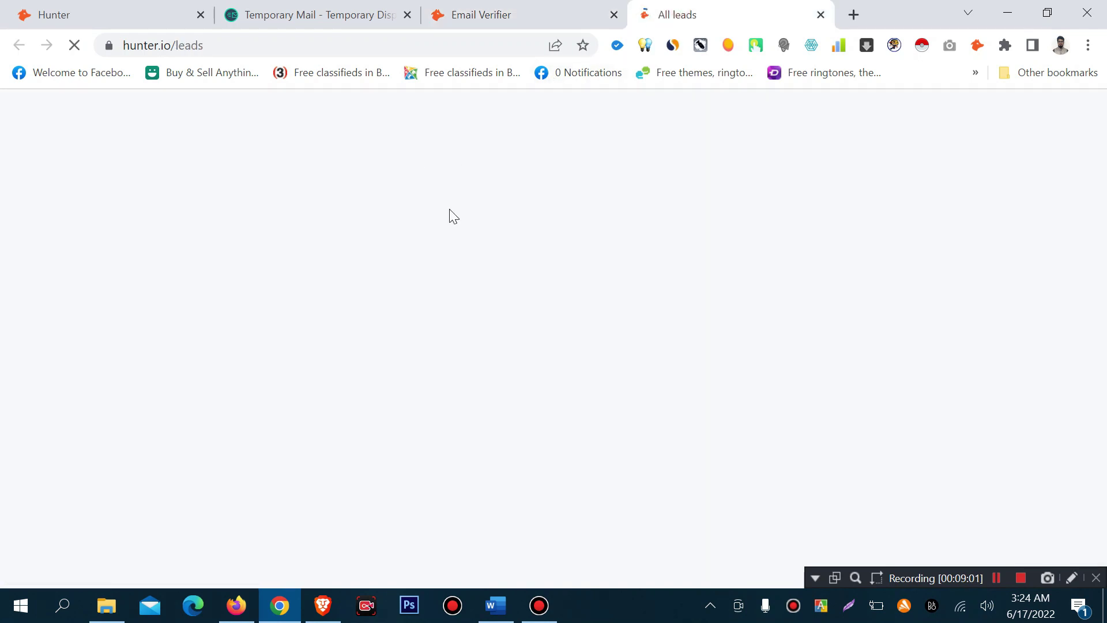
pyautogui.moveTo(509, 388); pyautogui.dragTo(353, 378)
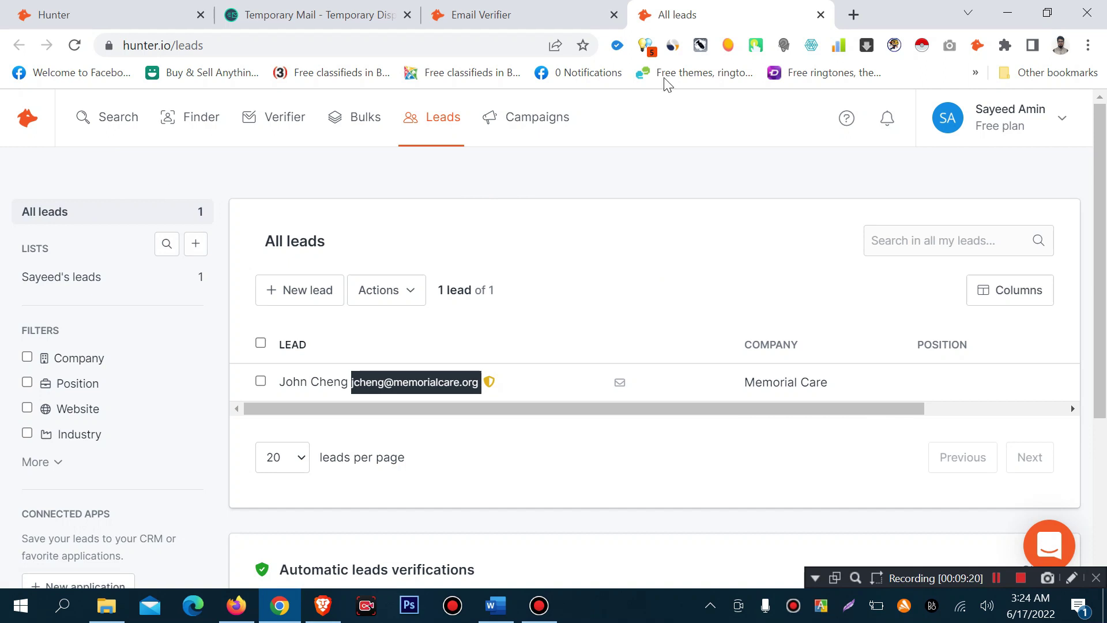
# - Verify the copied email address in the Email Verifier, review the result and dismiss the accept-all domain notice
pyautogui.click(491, 12)
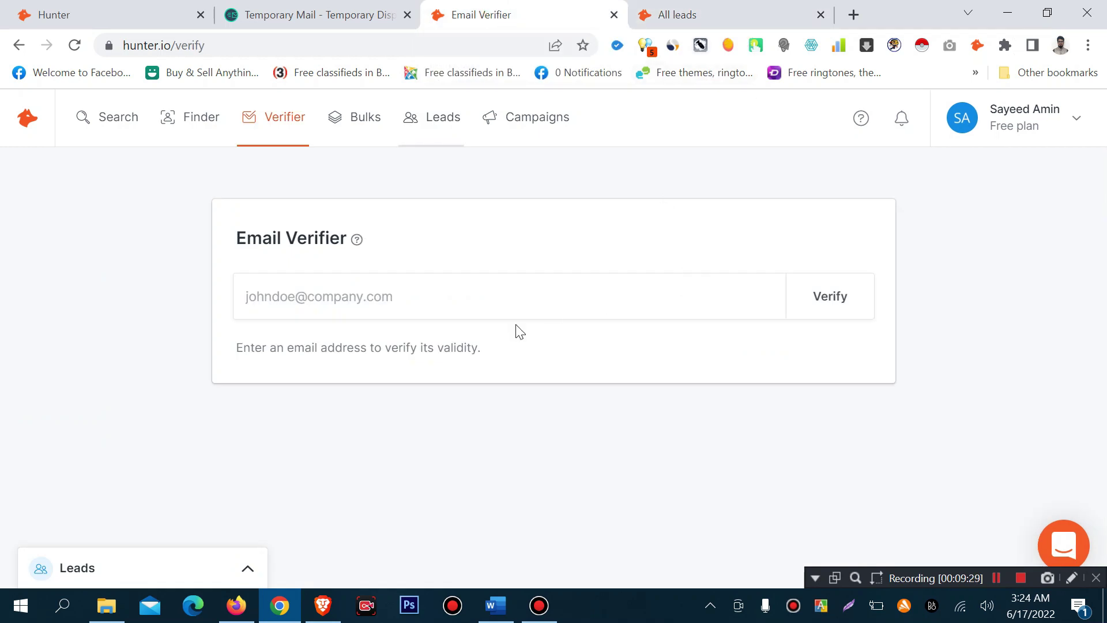
pyautogui.click(433, 307)
pyautogui.hotkey('ctrl', 'v')
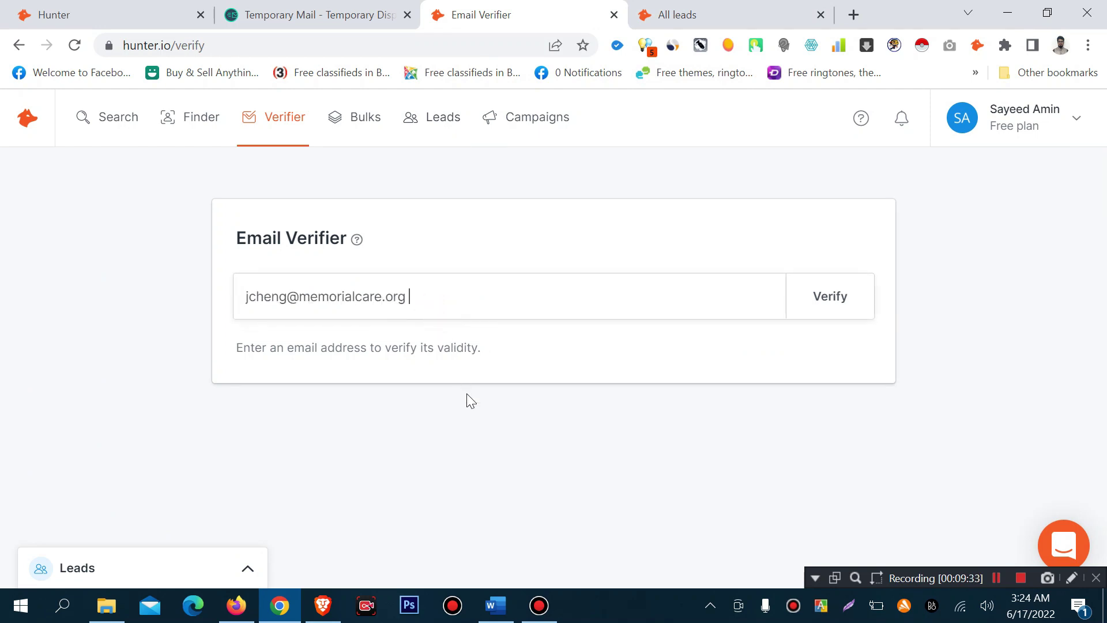
pyautogui.click(833, 311)
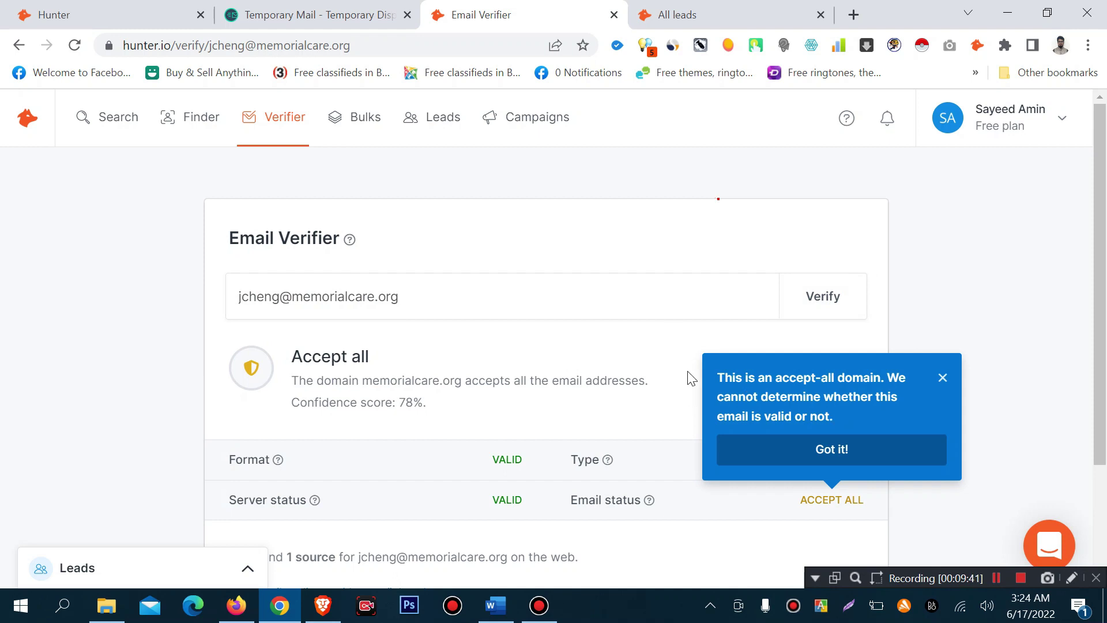
pyautogui.scroll(-2, 589, 531)
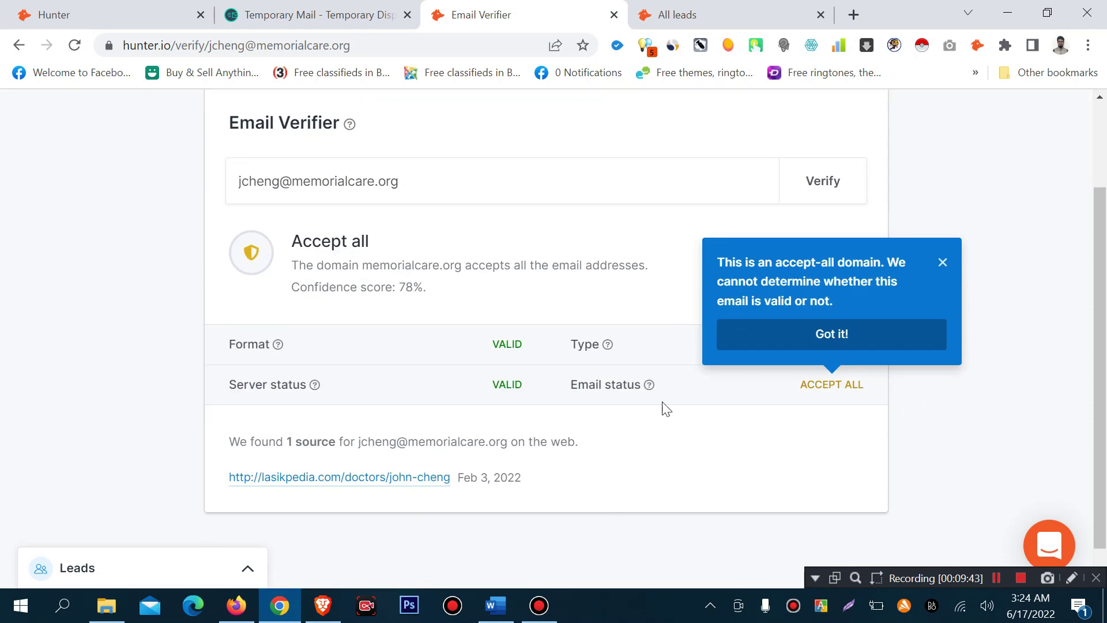
pyautogui.click(836, 340)
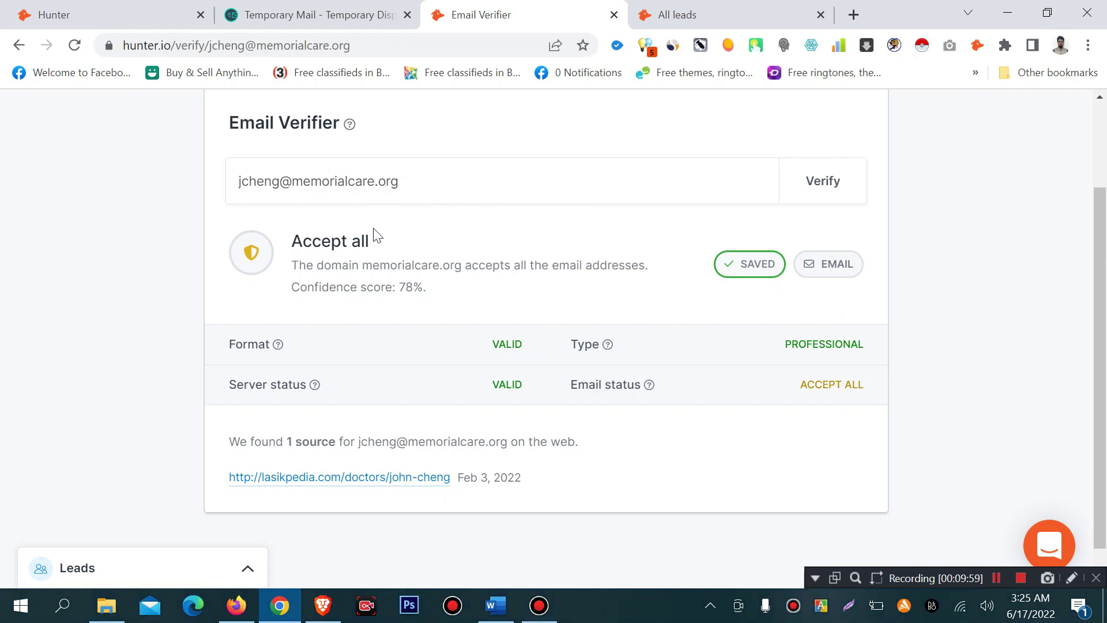
# - View the Email Finder page, then look through the tasks offered under Bulk tasks
pyautogui.scroll(2, 391, 326)
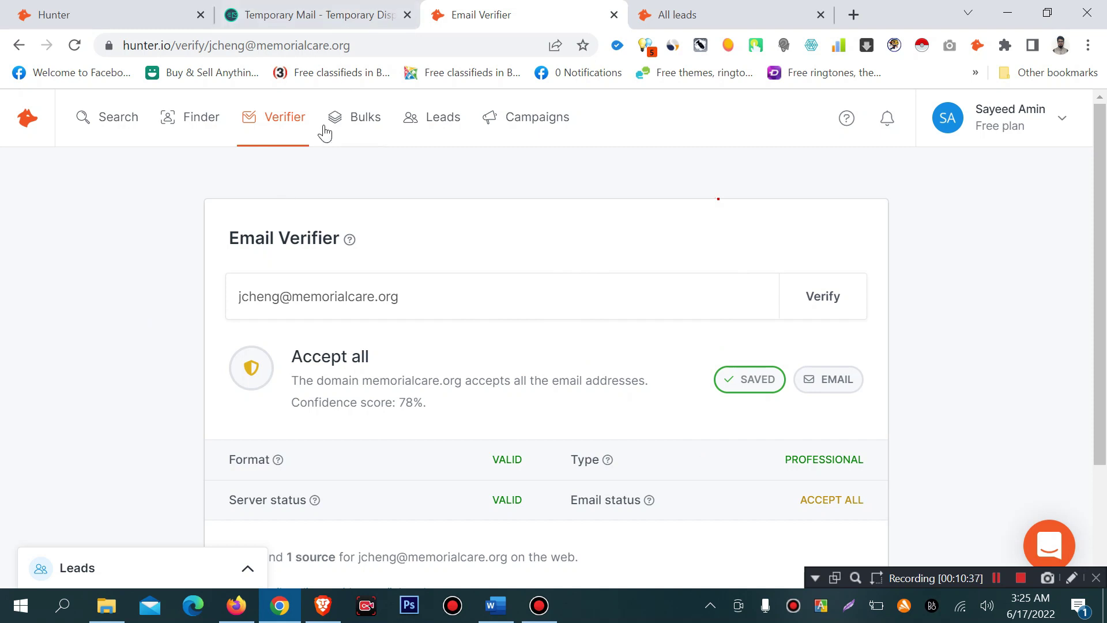
pyautogui.click(190, 126)
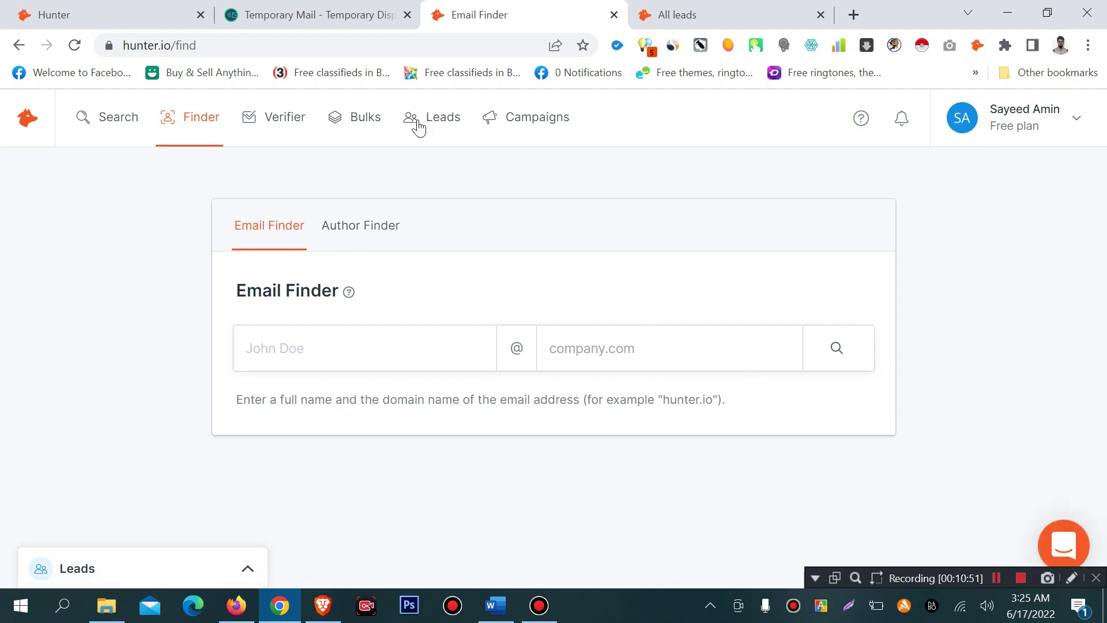
pyautogui.click(352, 122)
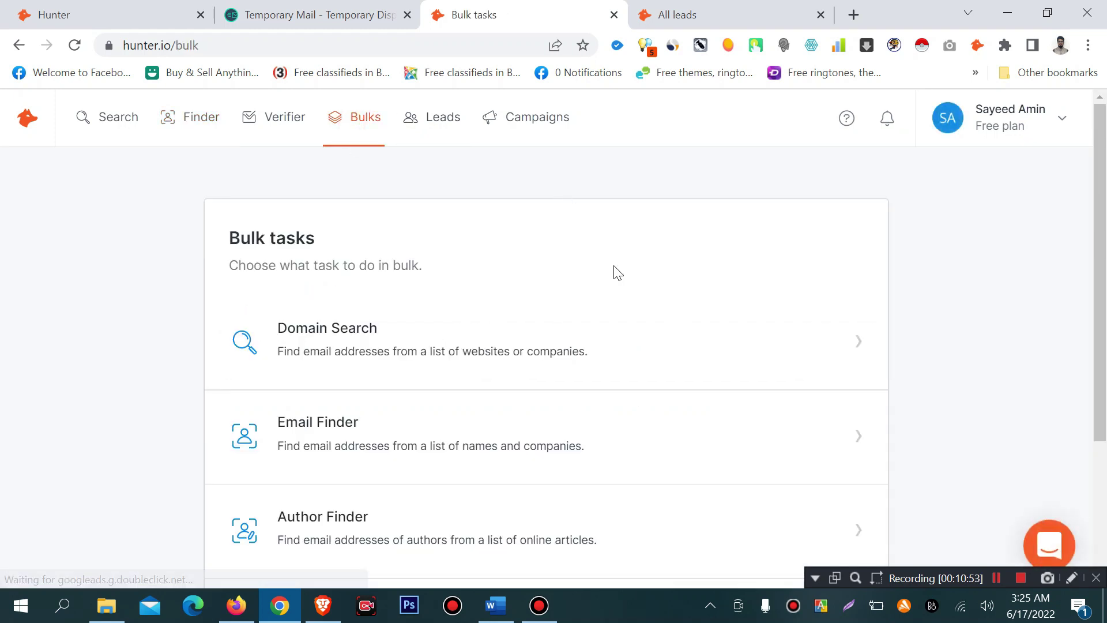
pyautogui.scroll(-2, 568, 341)
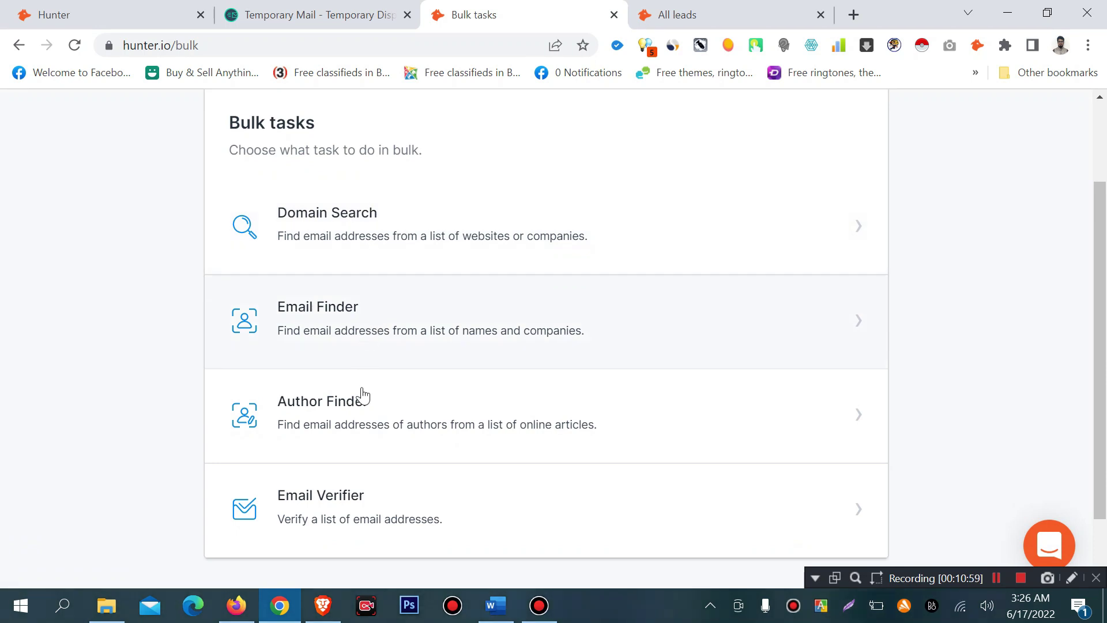
pyautogui.scroll(-1, 369, 432)
pyautogui.scroll(3, 363, 421)
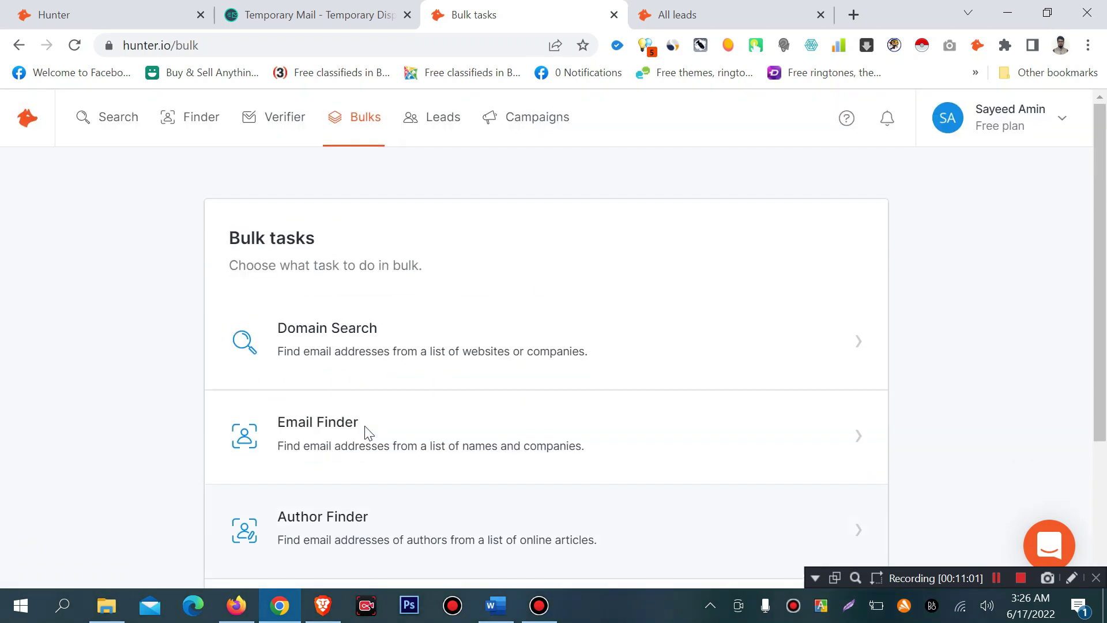